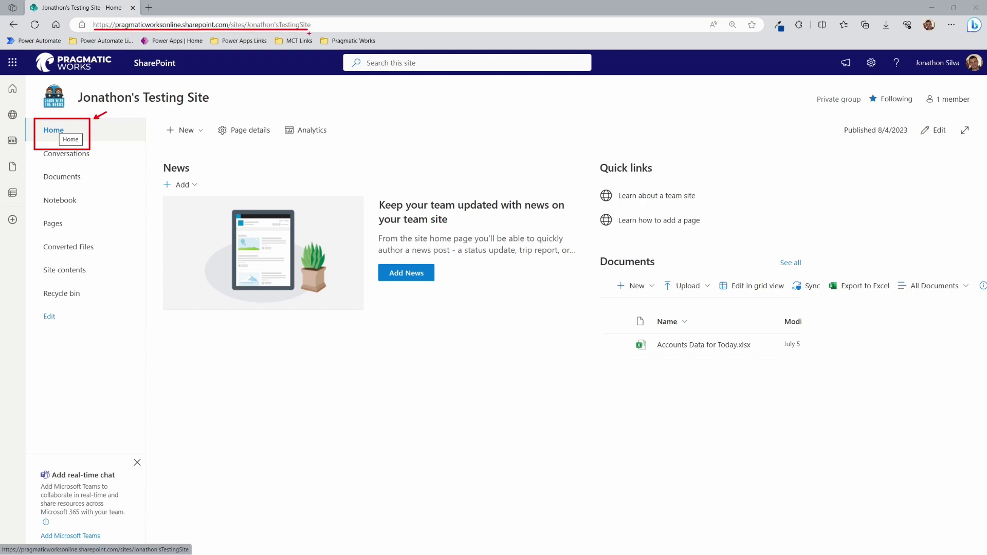
Review the available list templates and start a new blank list on the site
click(205, 135)
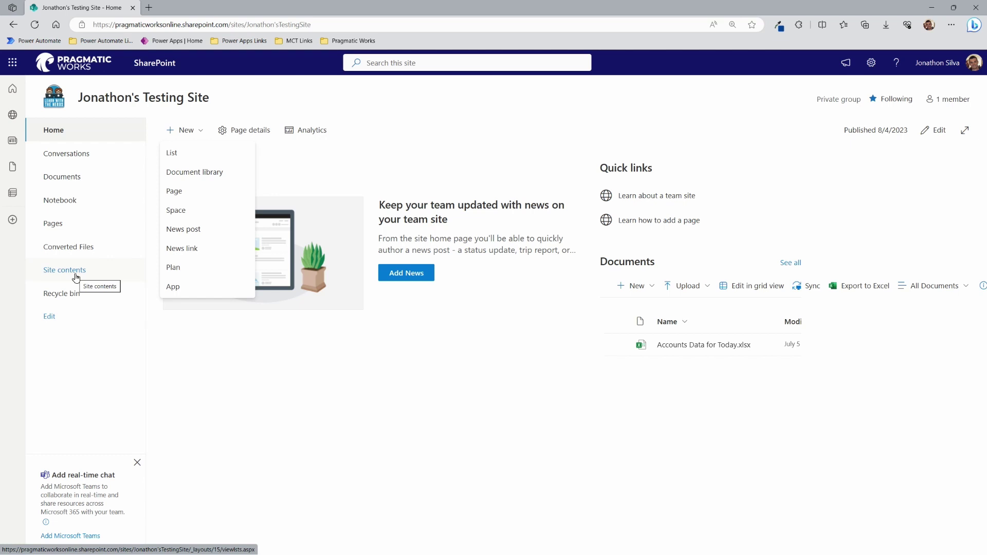
click(191, 154)
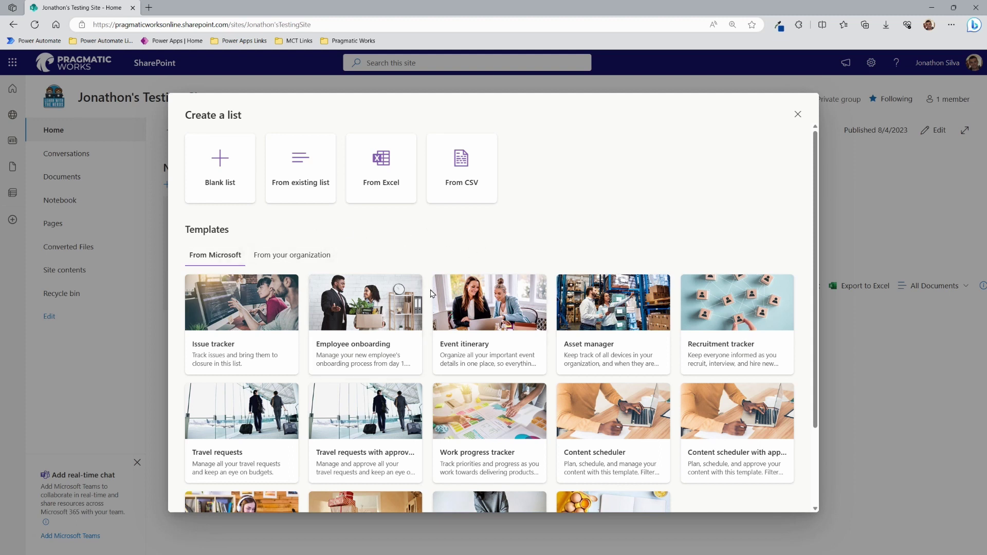
scroll(428, 296, down, 2)
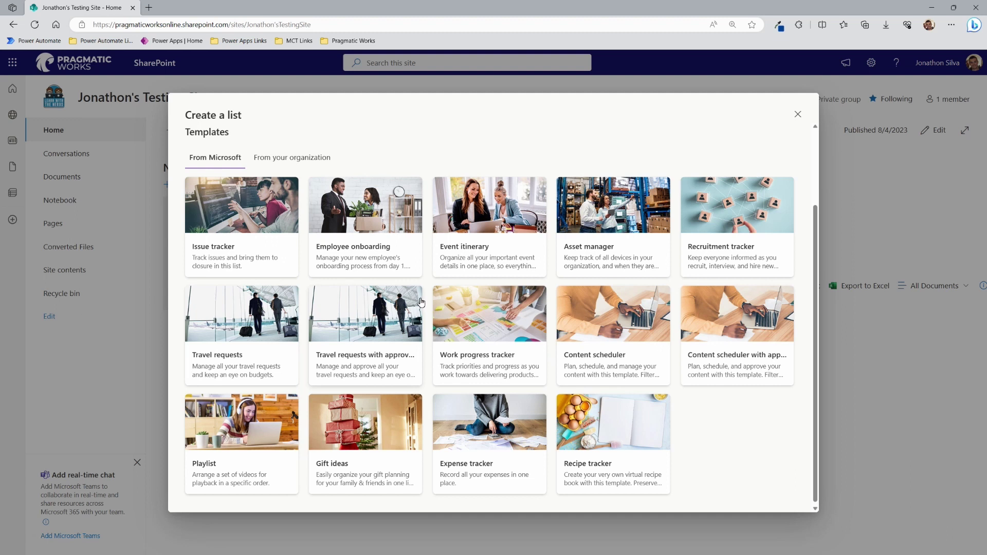
scroll(613, 286, down, 1)
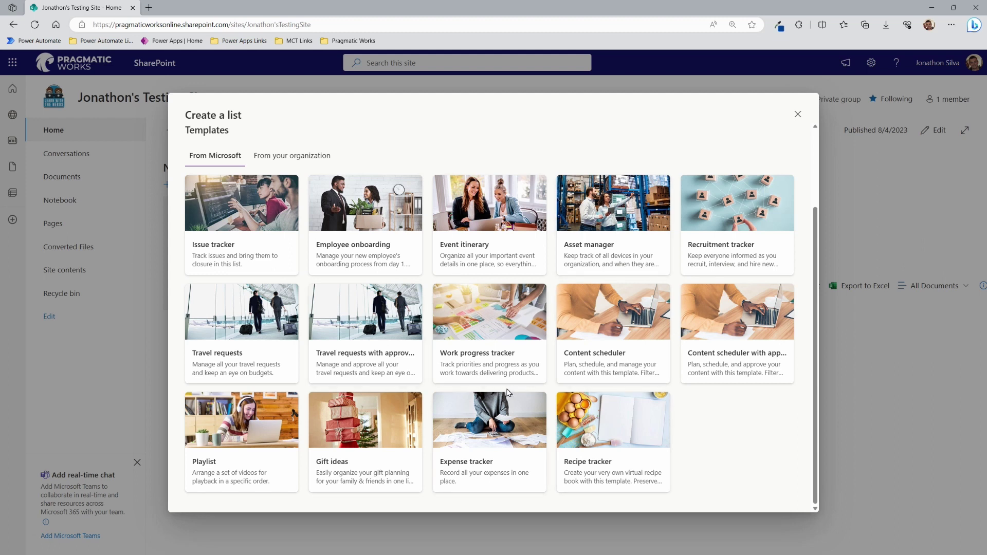
scroll(509, 390, up, 2)
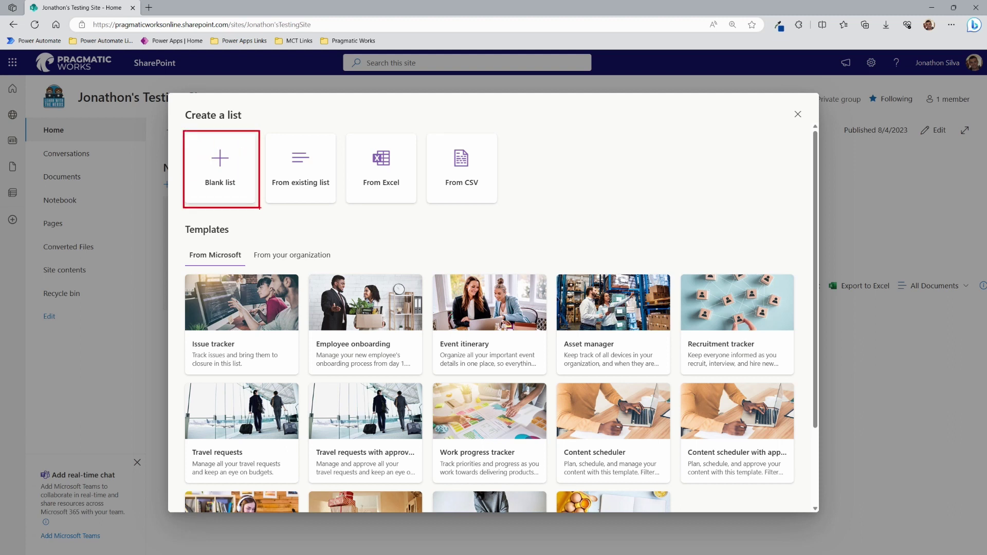
click(242, 195)
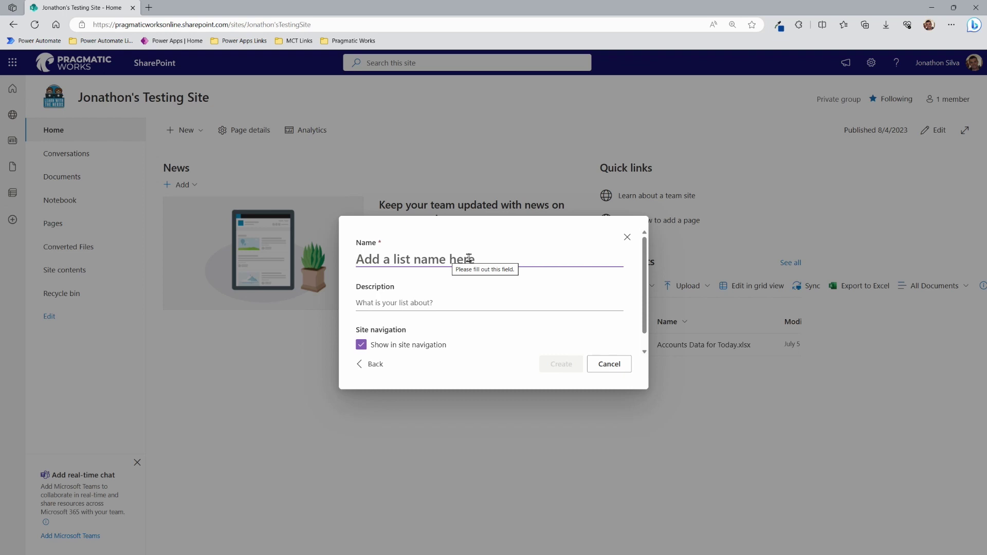
Name the blank list Device Request and create it with site navigation display enabled
text(Device )
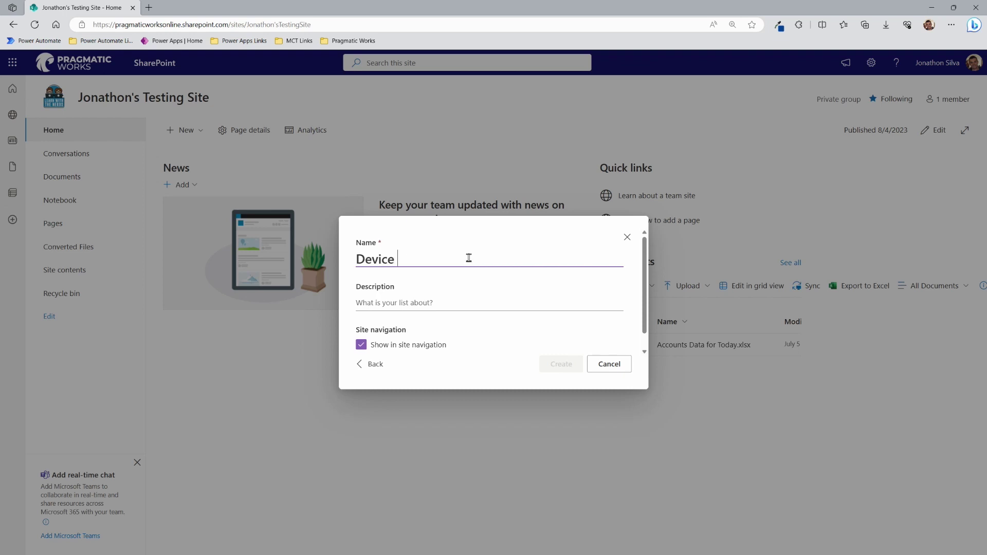
text(Request)
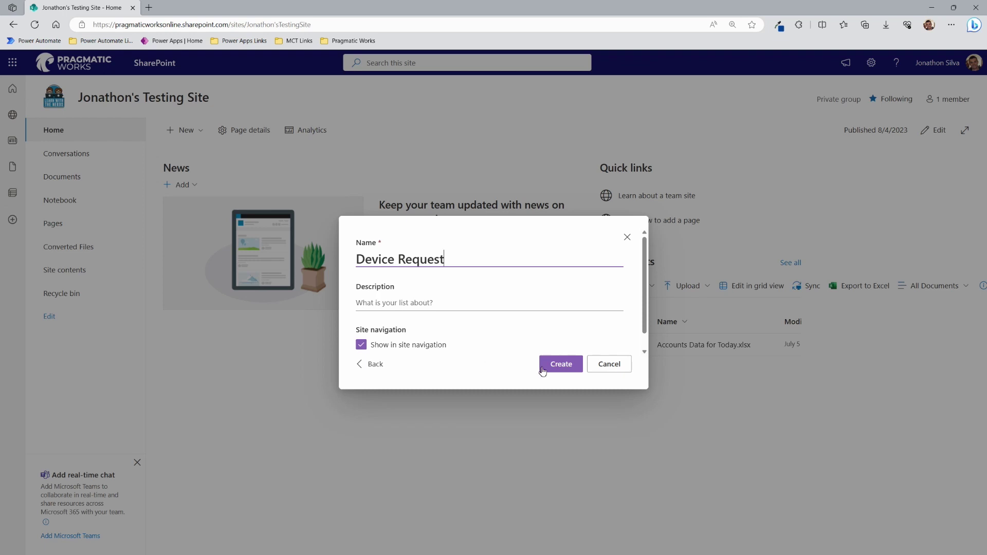
scroll(452, 294, down, 1)
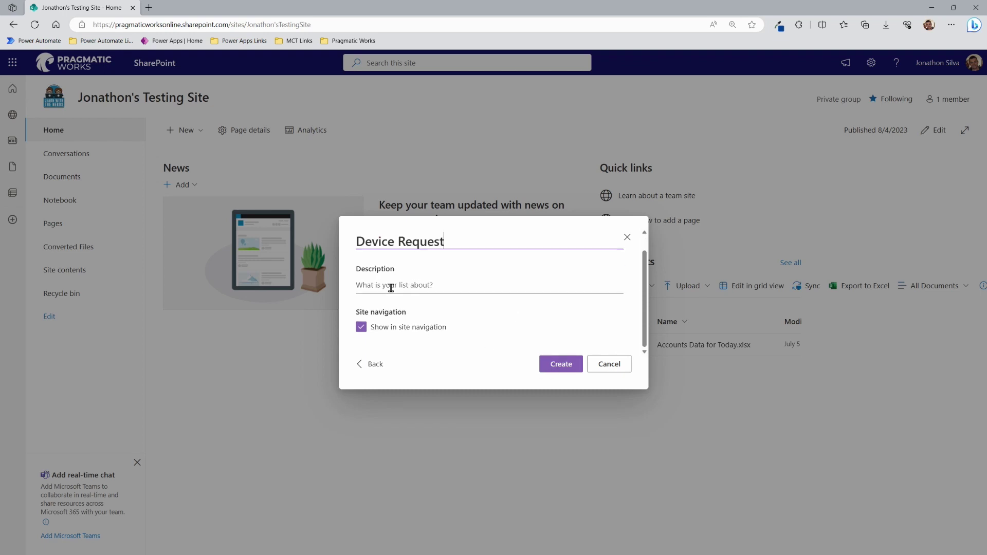
scroll(476, 309, up, 1)
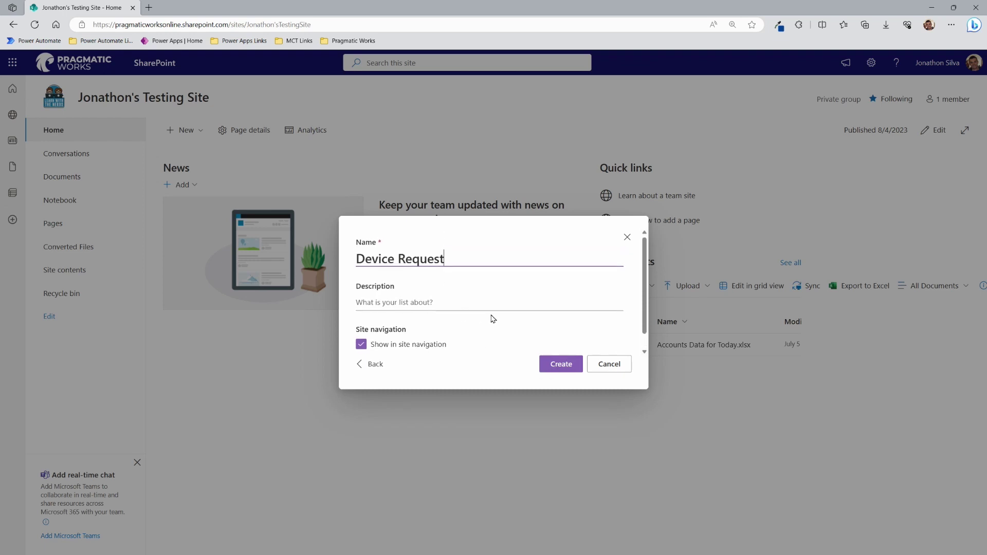
click(549, 369)
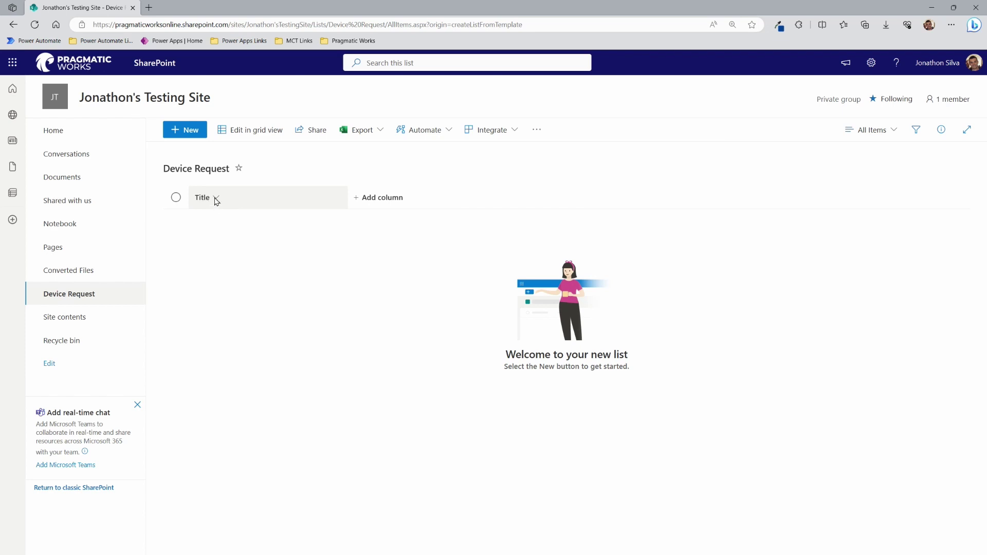
Rename the list's Title column to Reason for Request
click(216, 199)
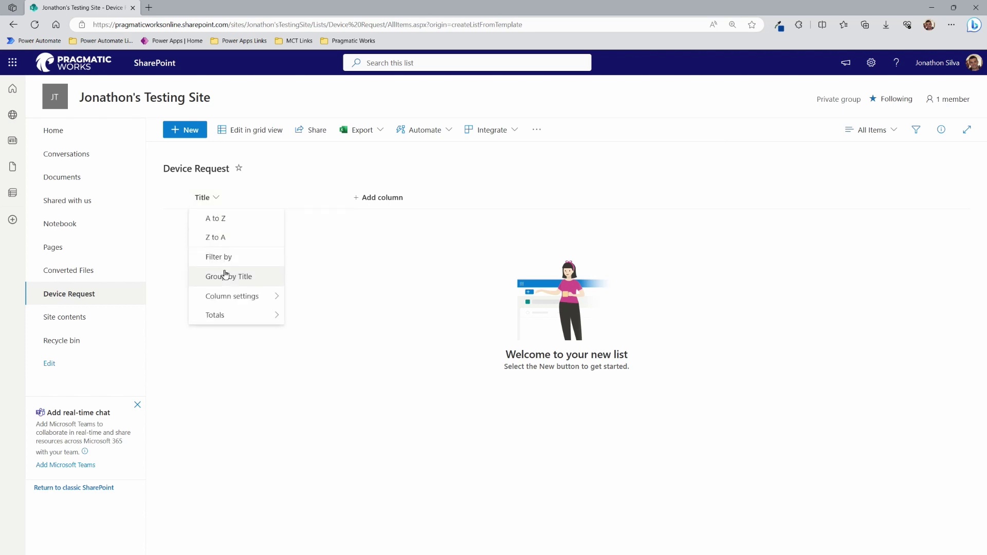
mouse_move(236, 297)
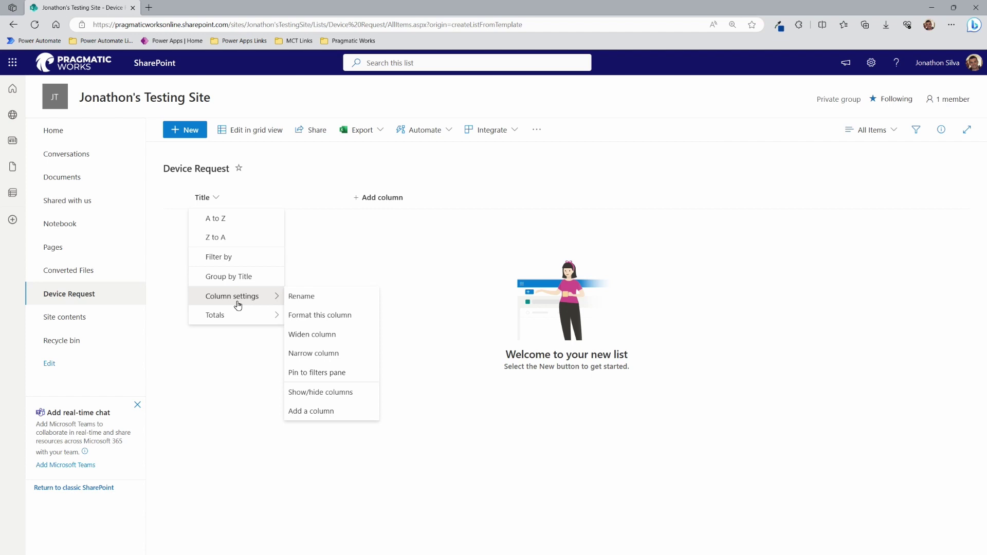
click(337, 297)
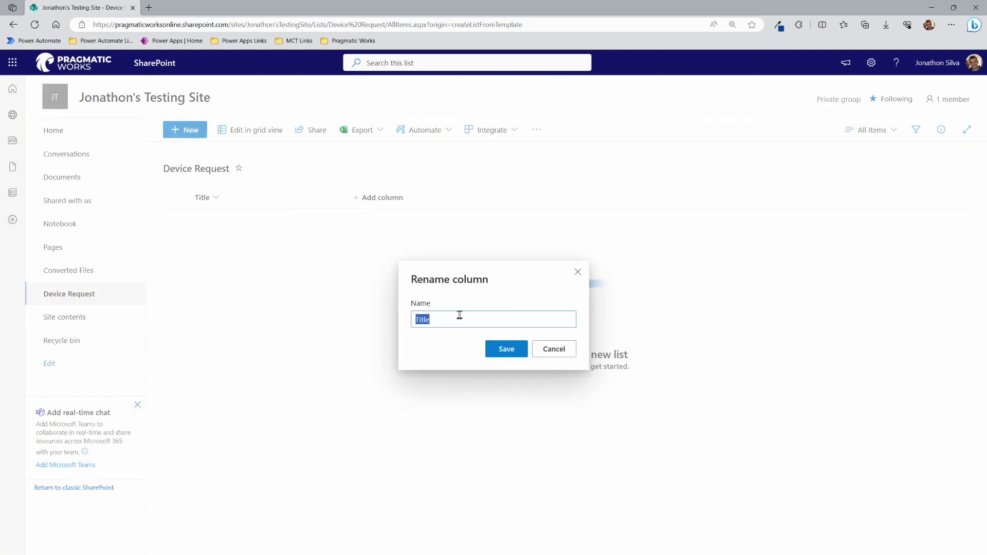
text(Reason for Request)
click(516, 356)
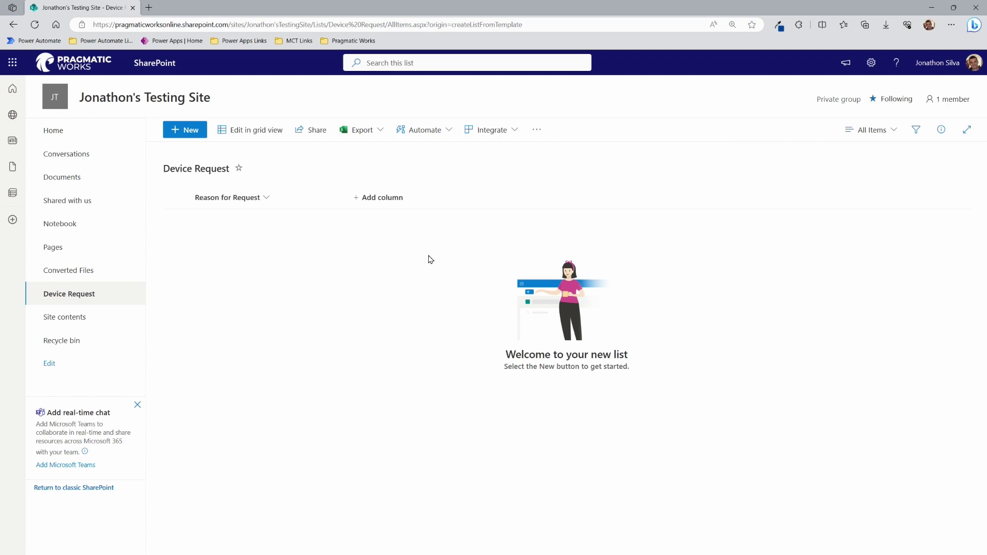
Review the column types, start a new Person column in the Device Request list and name it Employee Name
click(359, 205)
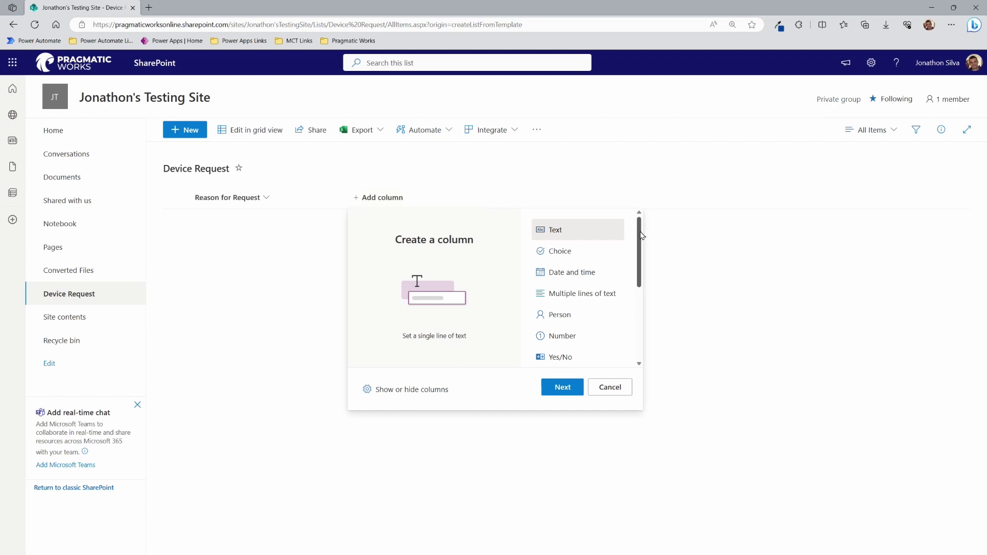
mouse_move(640, 238)
mouse_down()
mouse_move(640, 338)
mouse_move(635, 235)
mouse_up()
scroll(641, 275, down, 2)
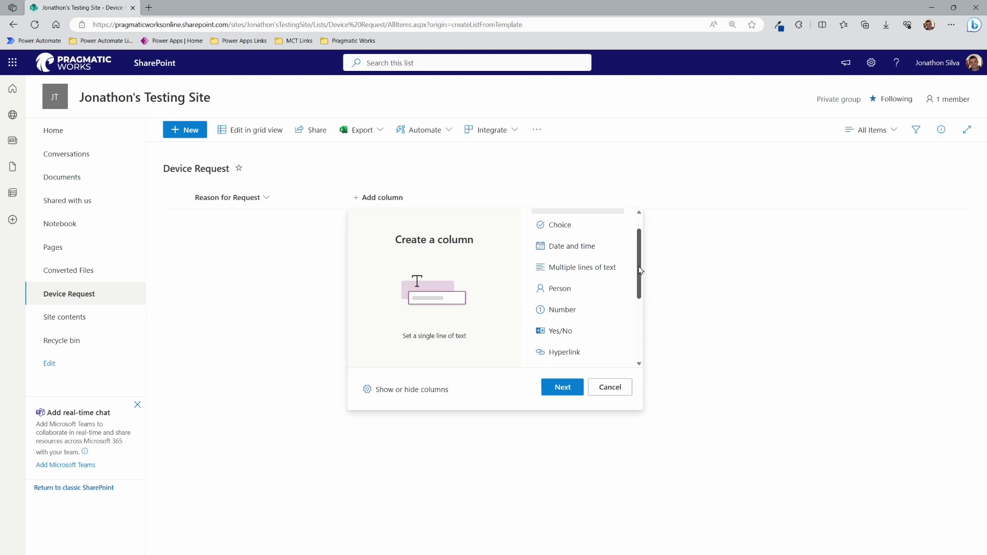
scroll(634, 303, down, 2)
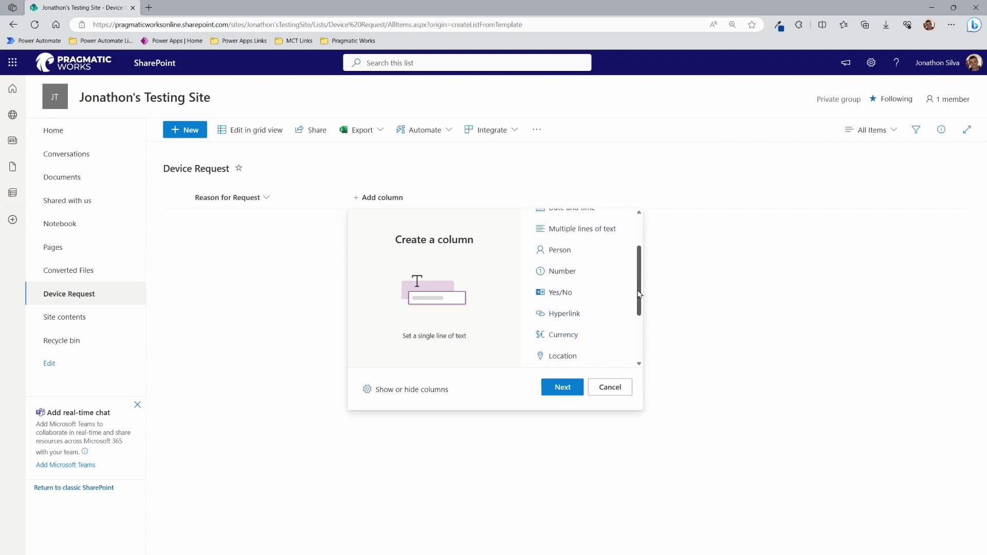
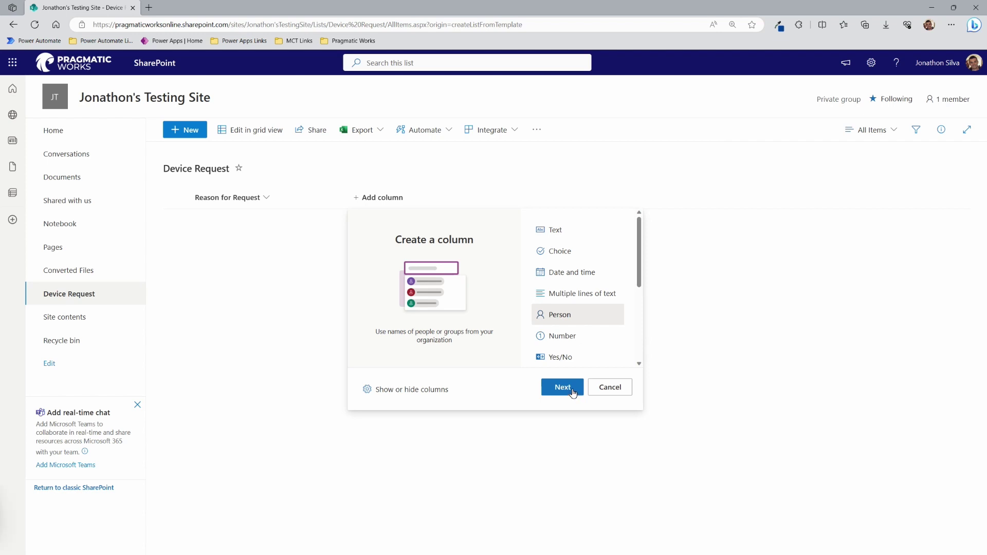
click(562, 388)
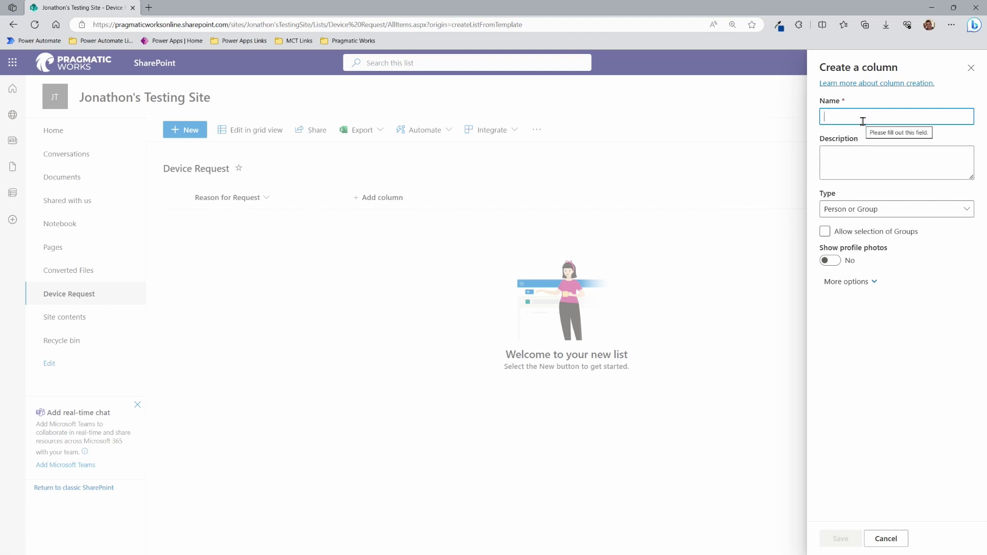
text(Employe)
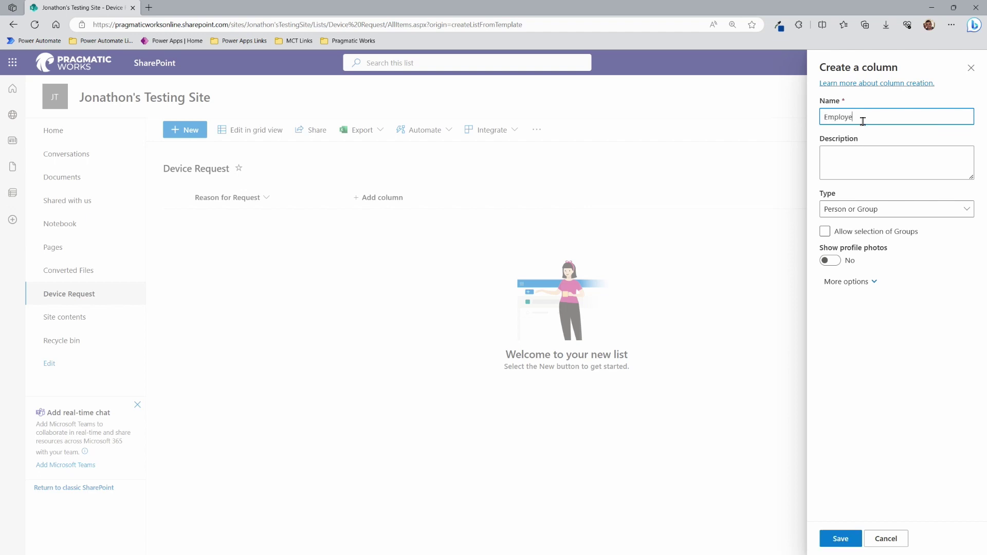
text(e Name)
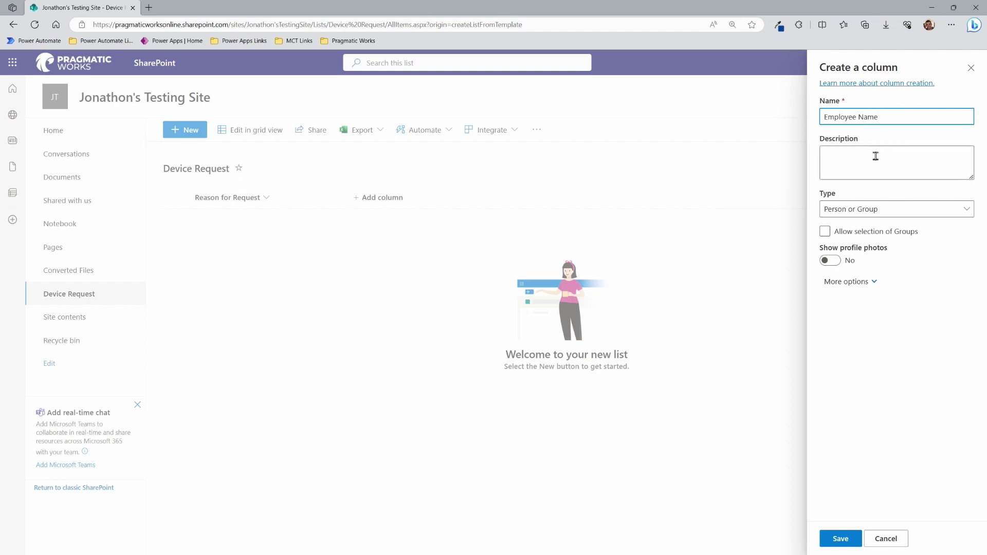
Make the Employee Name column required, turn off adding it to all content types, and save it
click(840, 232)
click(847, 235)
click(875, 282)
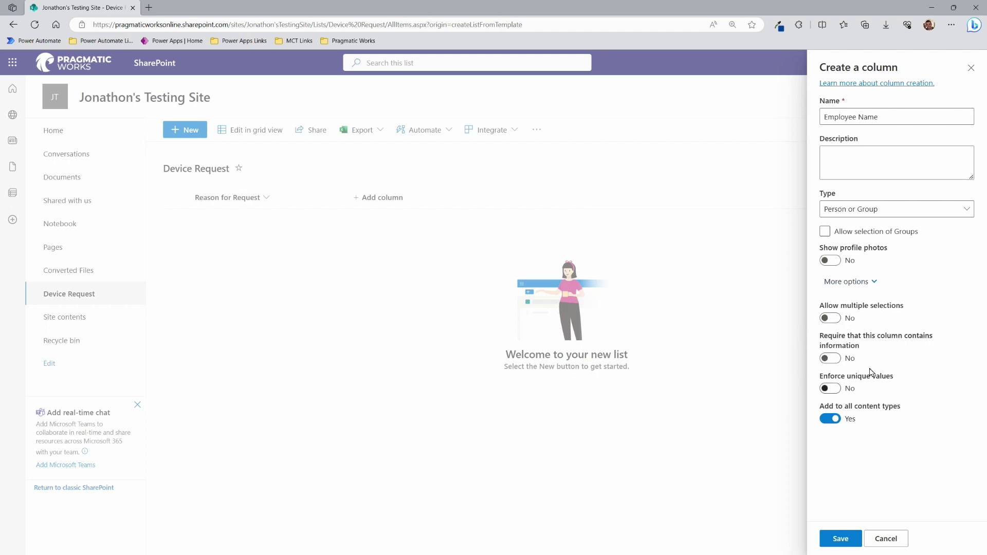
click(833, 358)
click(826, 421)
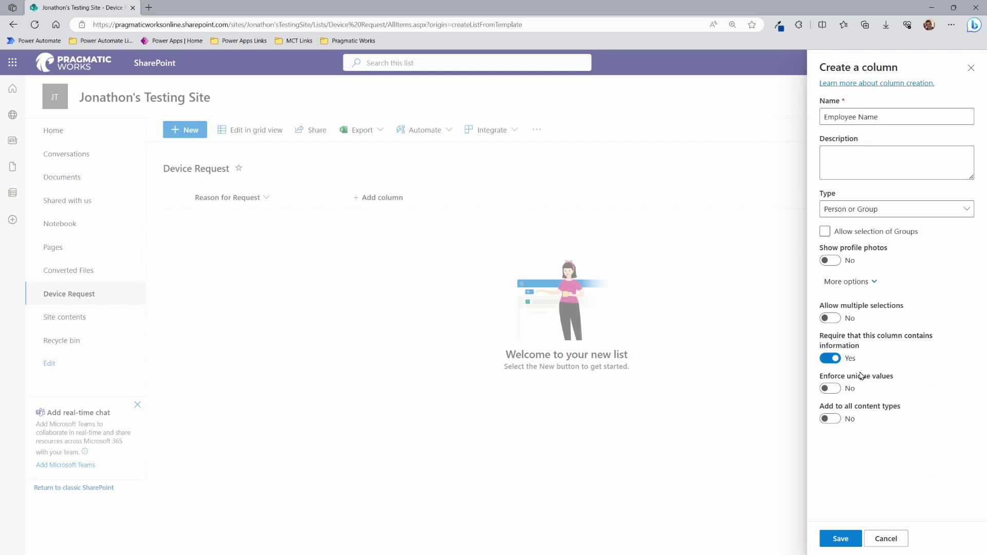
click(846, 543)
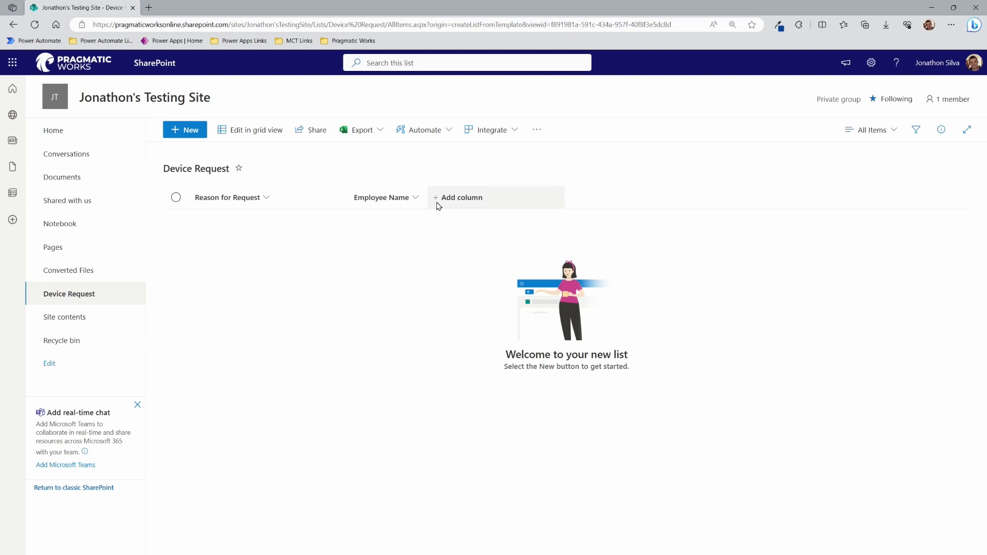
Start a new column of type Date and time and name it Date
click(439, 206)
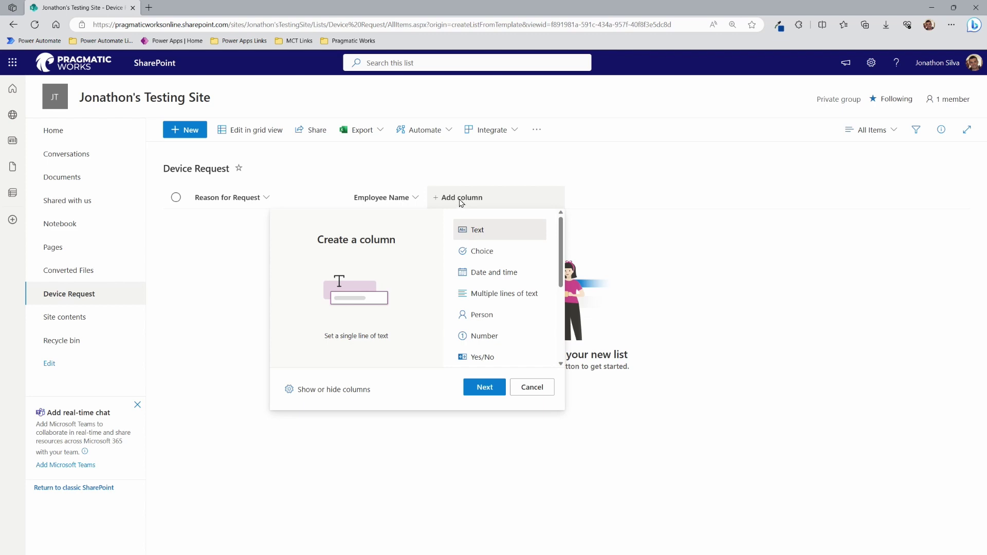
click(516, 276)
click(480, 389)
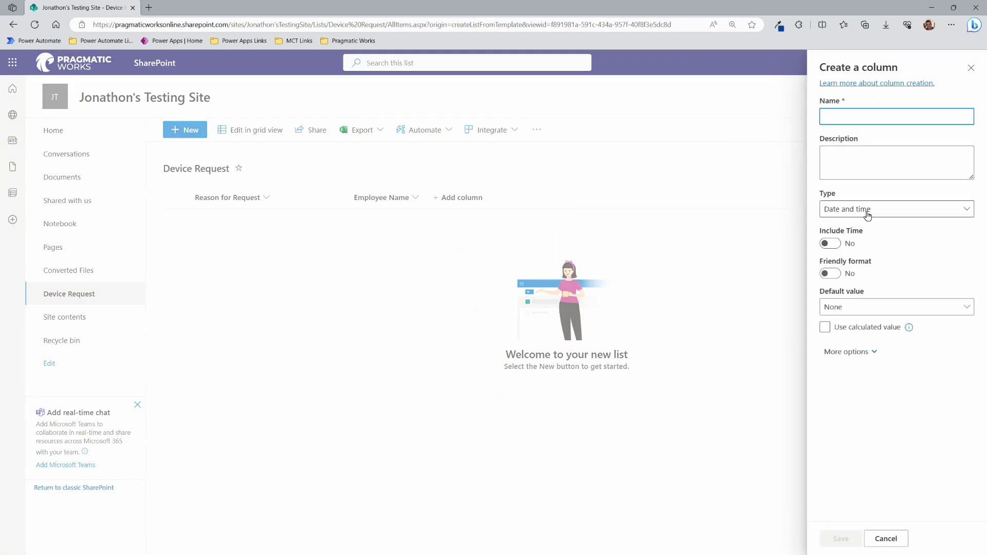
text(Date)
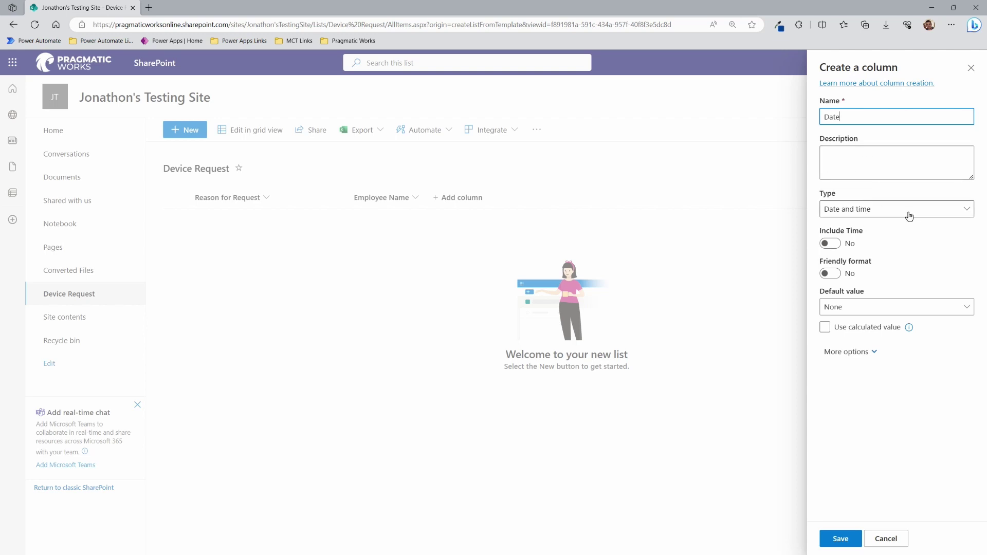
click(964, 217)
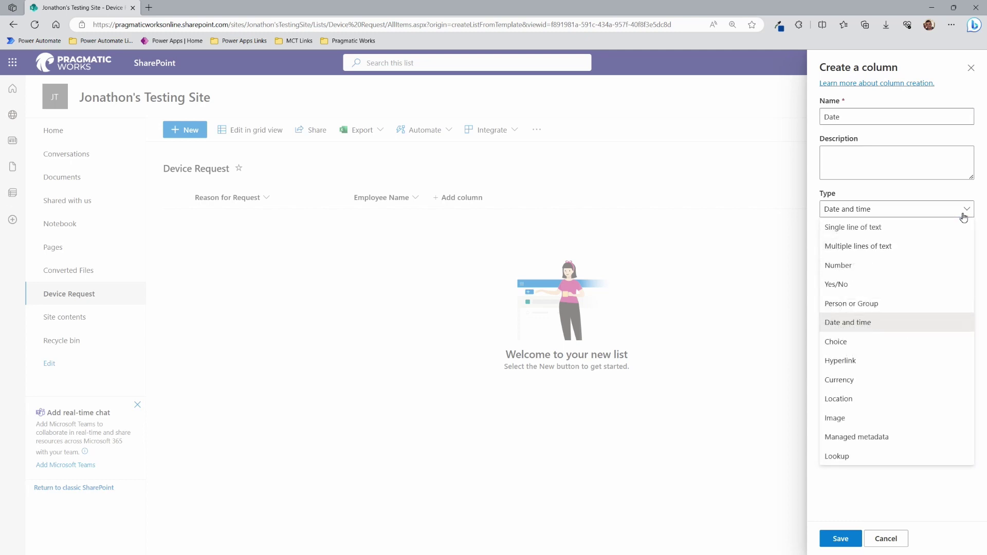
click(855, 327)
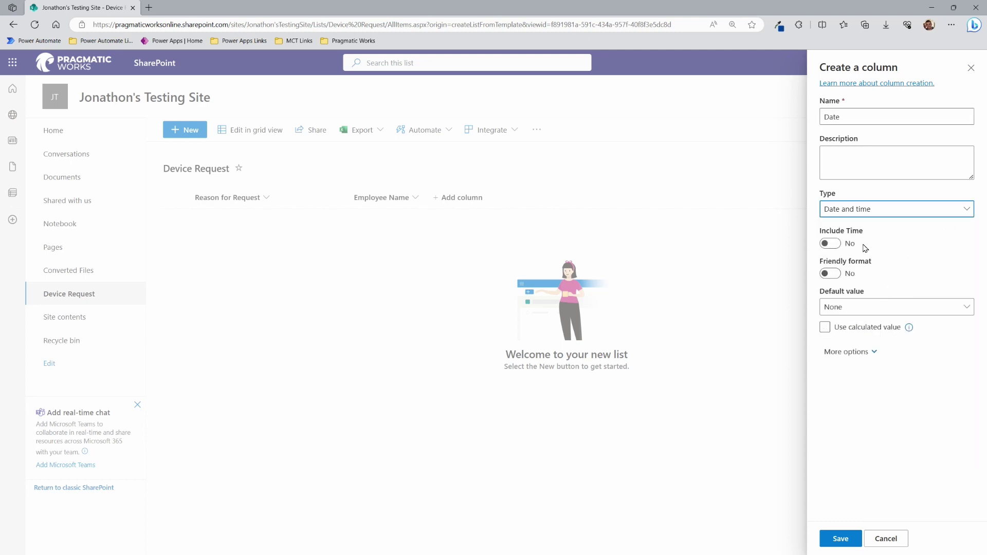
Include time in the Date column, turn on friendly format, and set the default value to Today's date
click(831, 245)
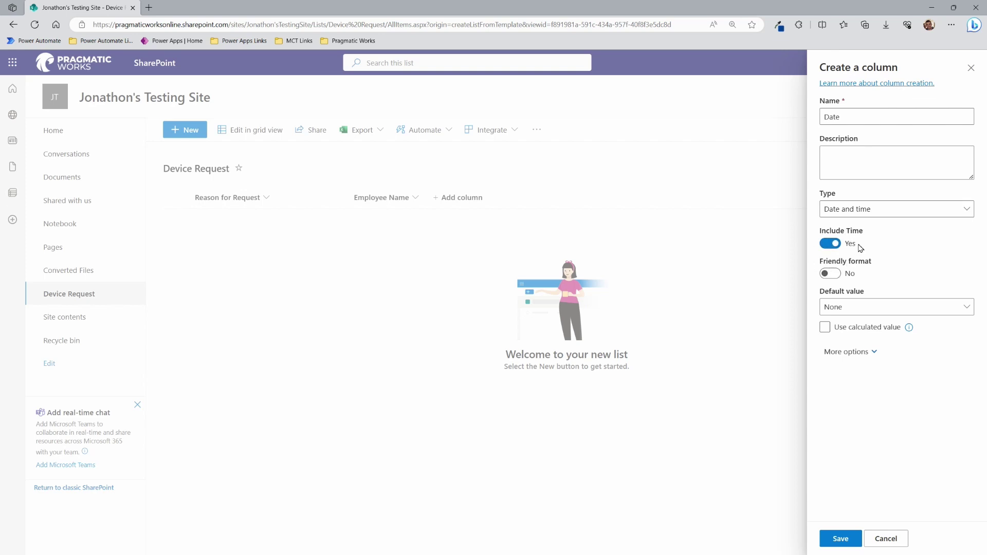
click(834, 274)
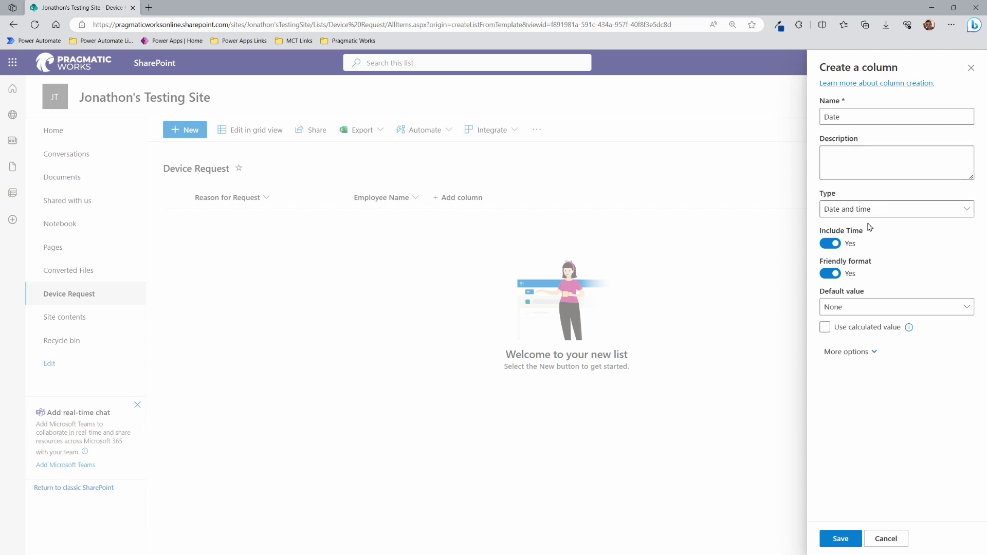
click(963, 308)
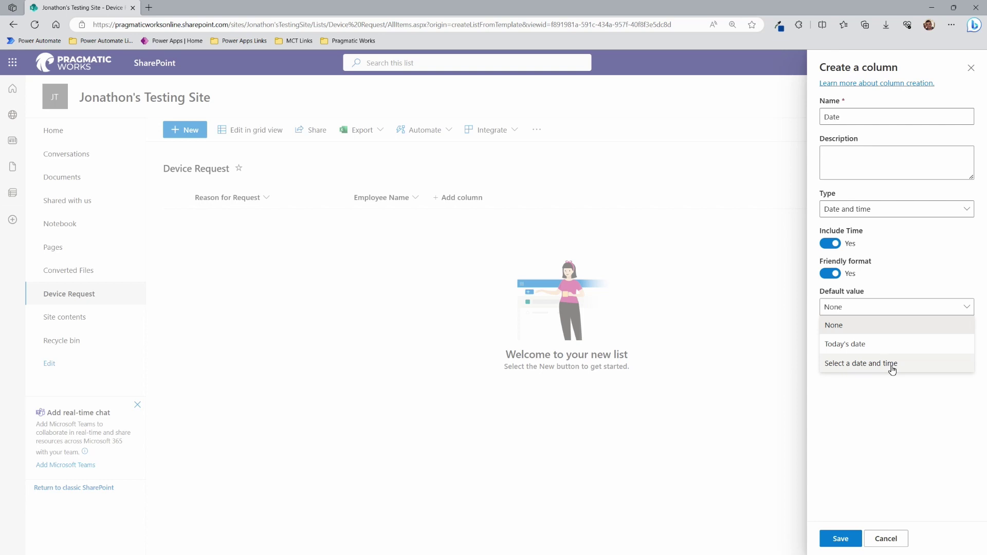
click(850, 344)
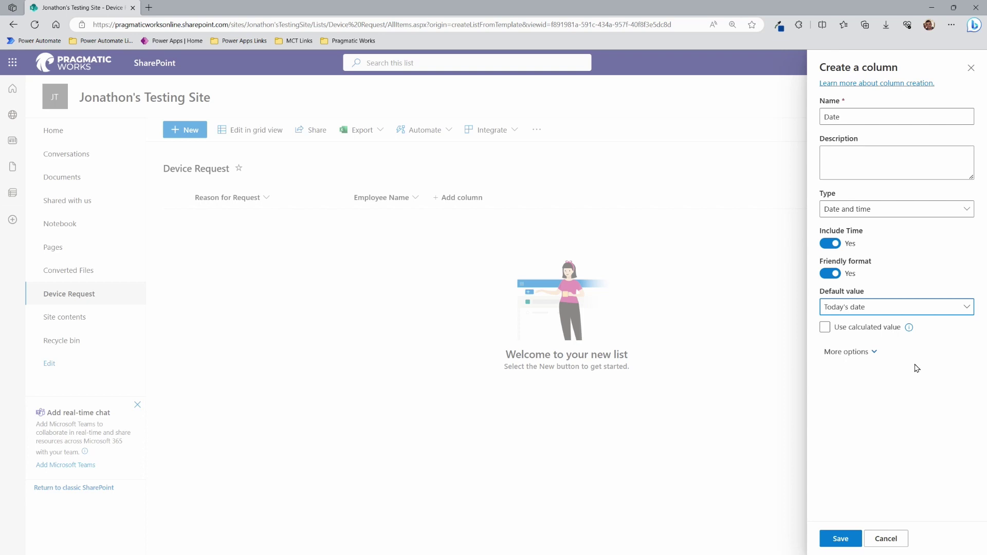
Turn off adding the Date column to all content types, review its column validation settings, and save it
click(873, 355)
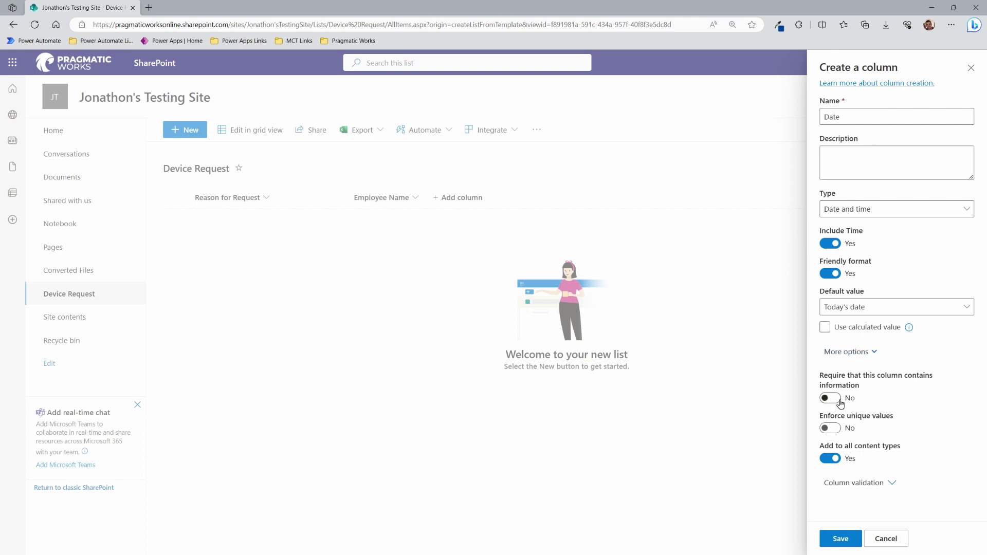
click(831, 462)
click(892, 484)
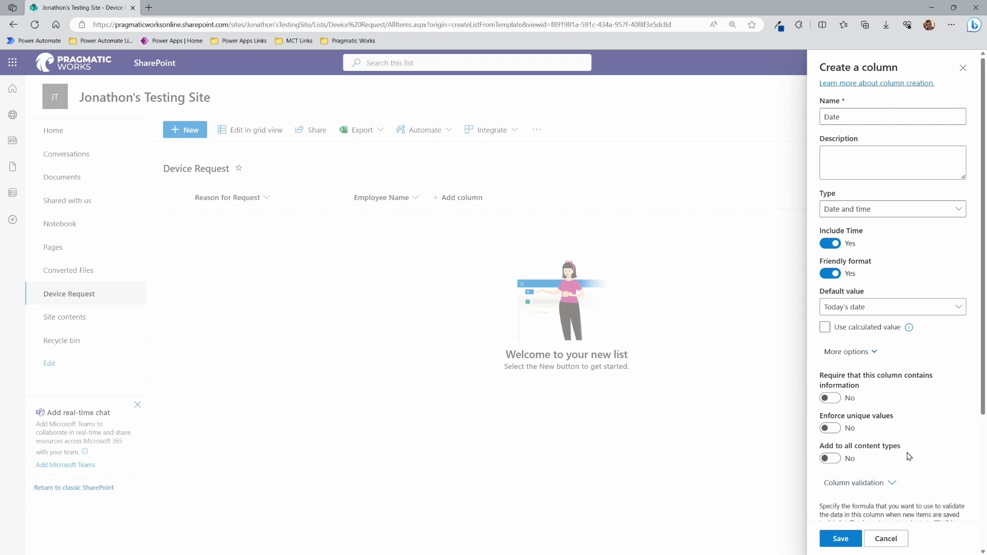
scroll(910, 453, down, 3)
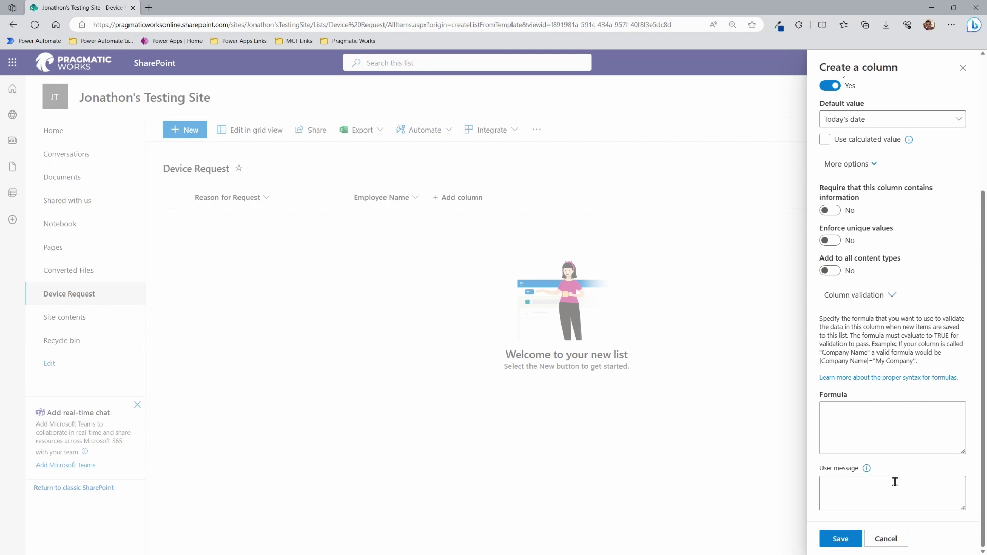
scroll(895, 301, up, 3)
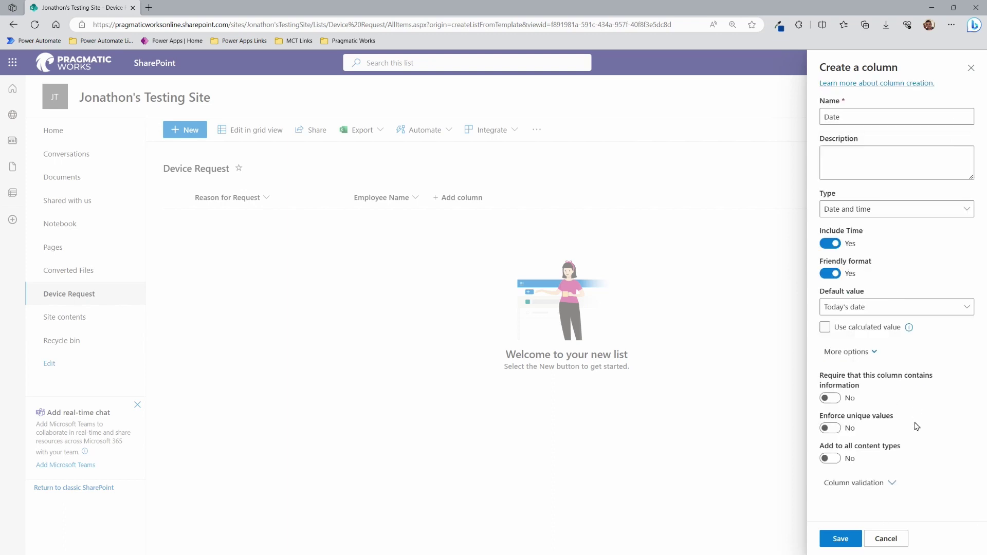
click(839, 540)
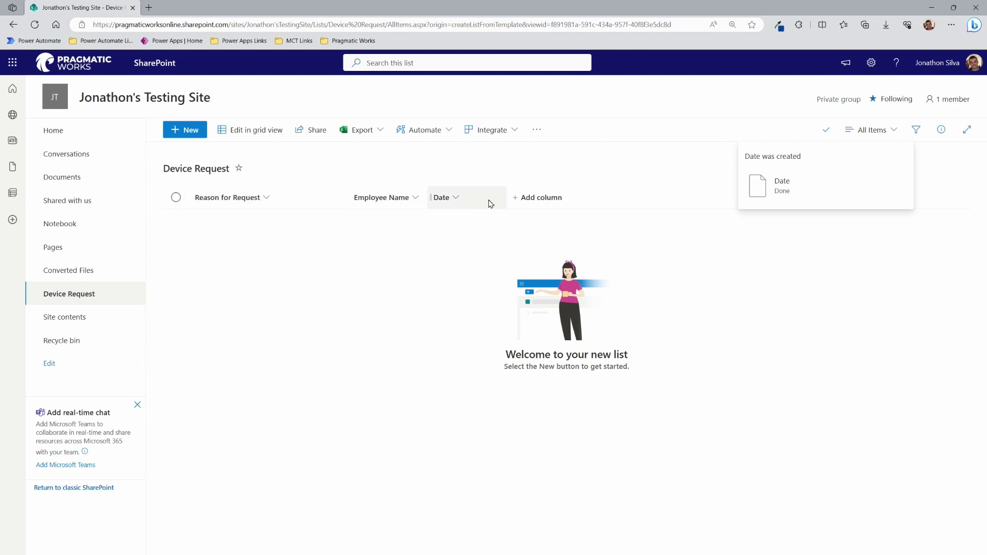
Start a new Choice column in the Device Request list and name it Device Requested
click(518, 199)
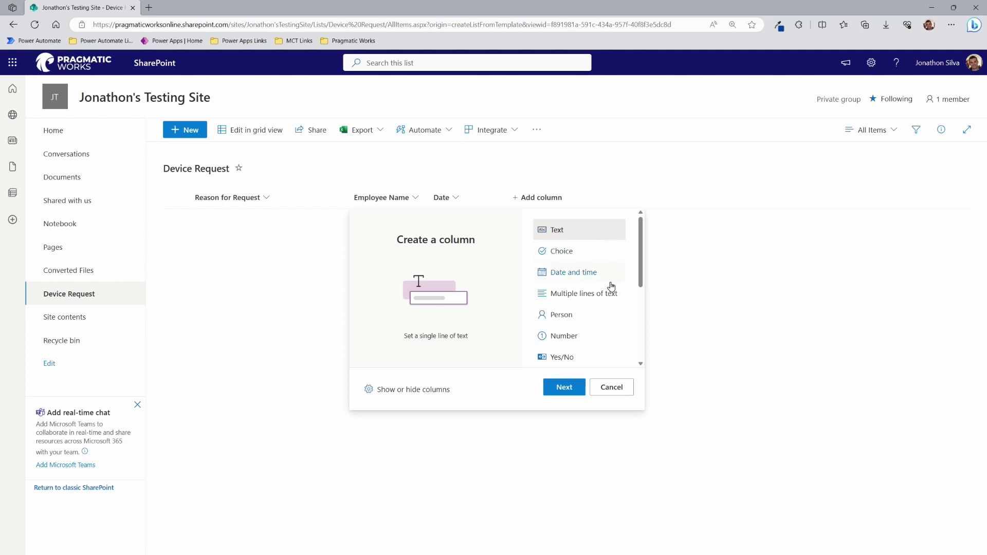
click(597, 255)
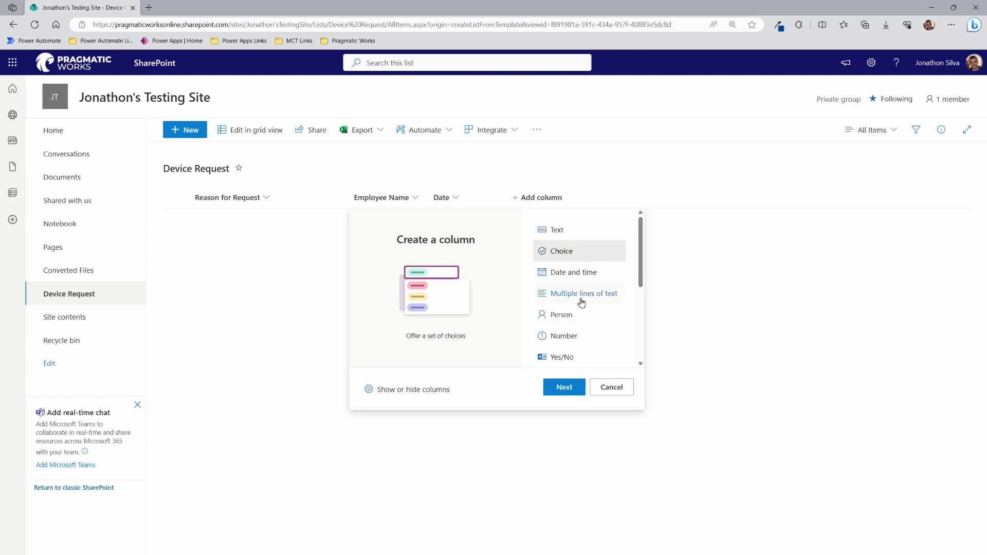
click(555, 393)
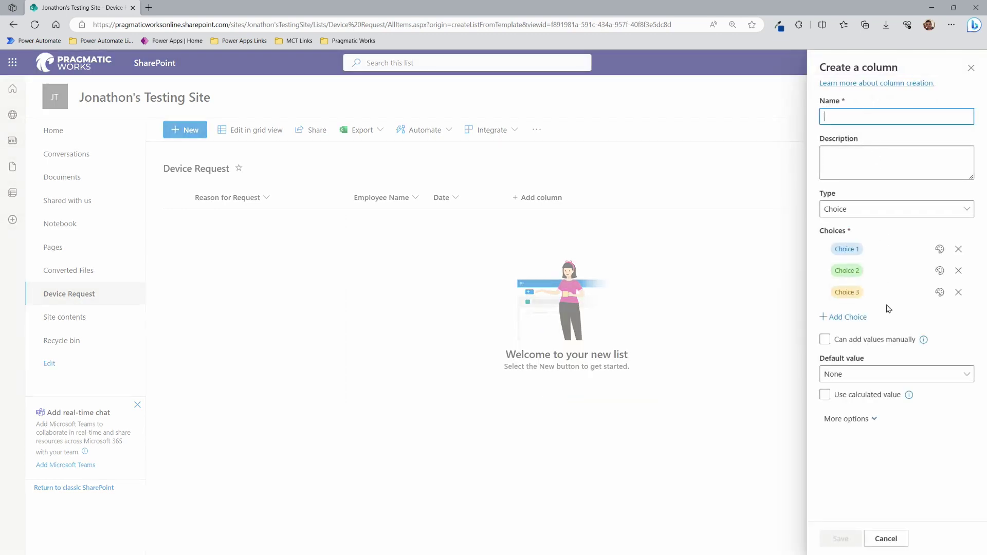
text(Device Requested)
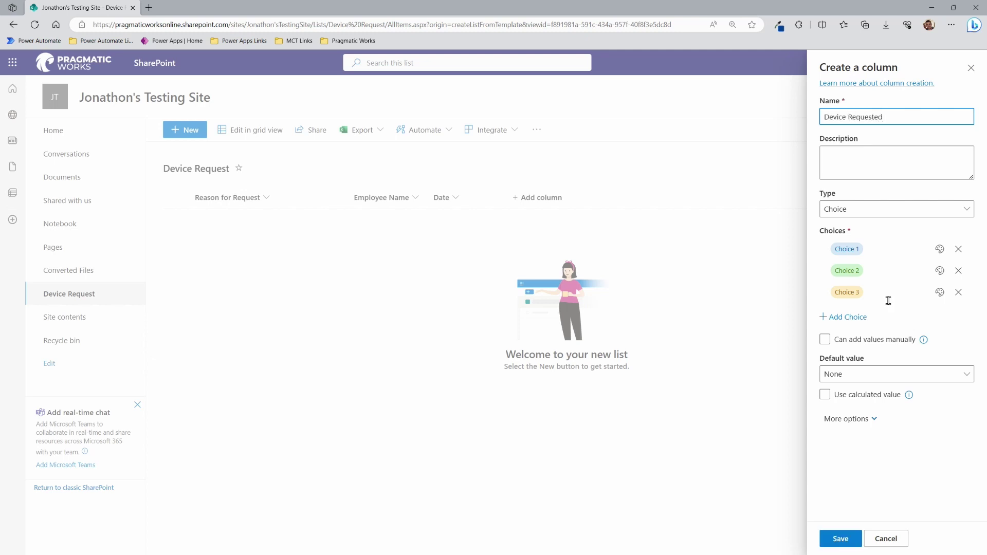
Rename the three default choices as Laptop, Monitor and Phone
click(864, 250)
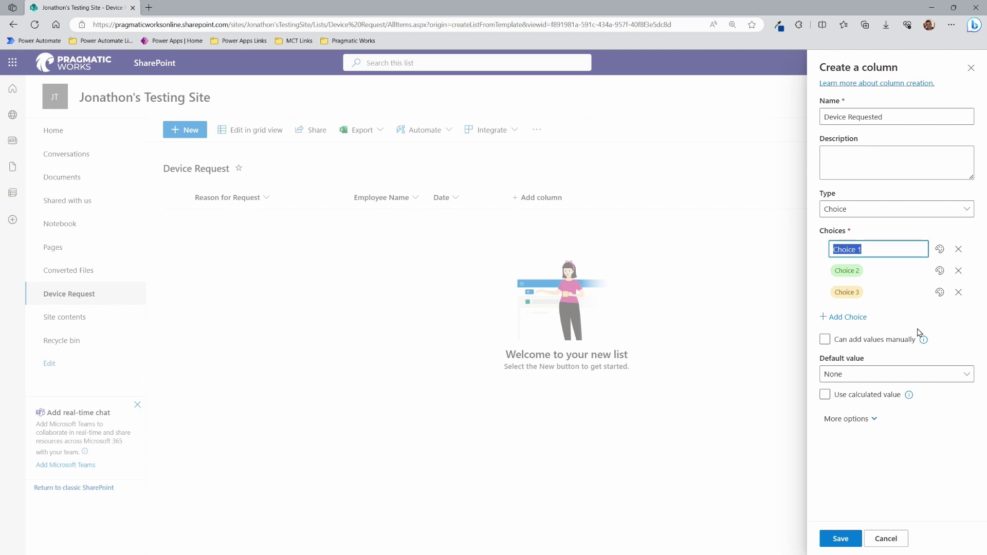
text(Laptop)
click(869, 271)
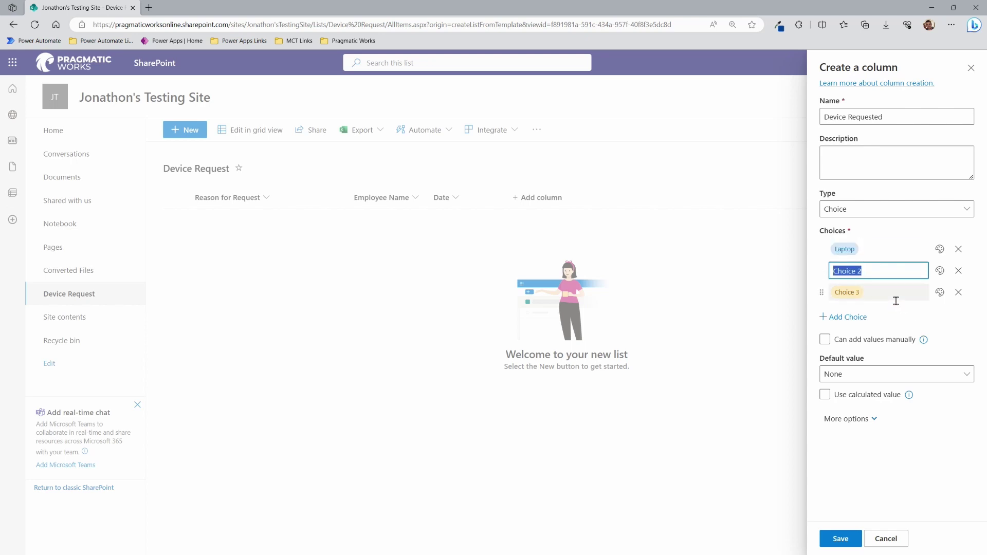
text(Monitor)
click(889, 299)
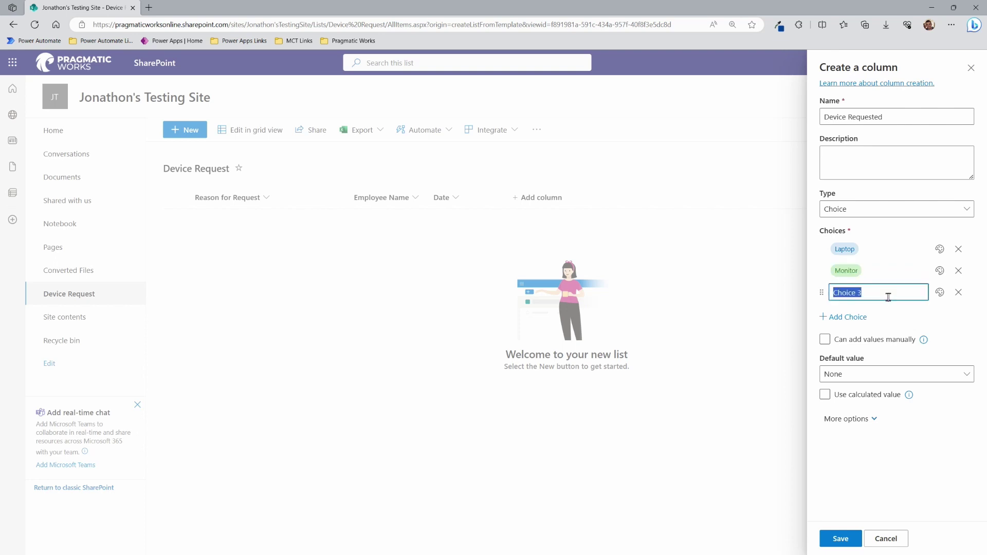
text(H)
Add two more choices to the Device Requested column, named Speaker and Microphone
click(829, 318)
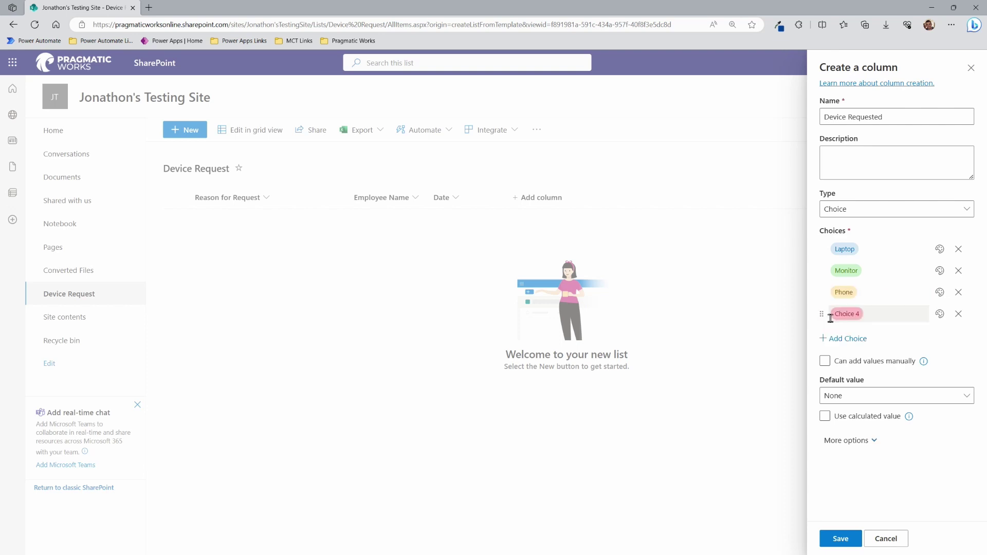
click(940, 313)
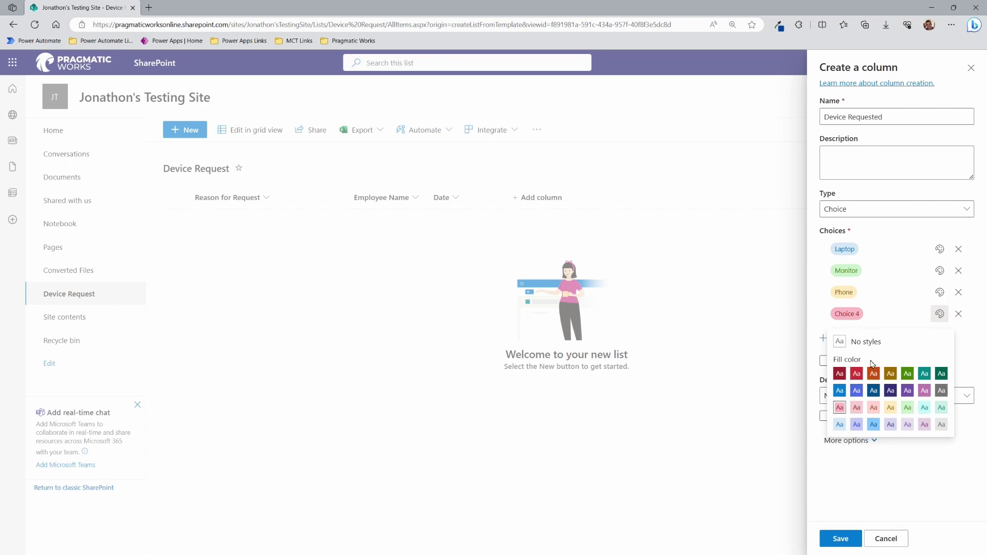
click(896, 312)
click(896, 312)
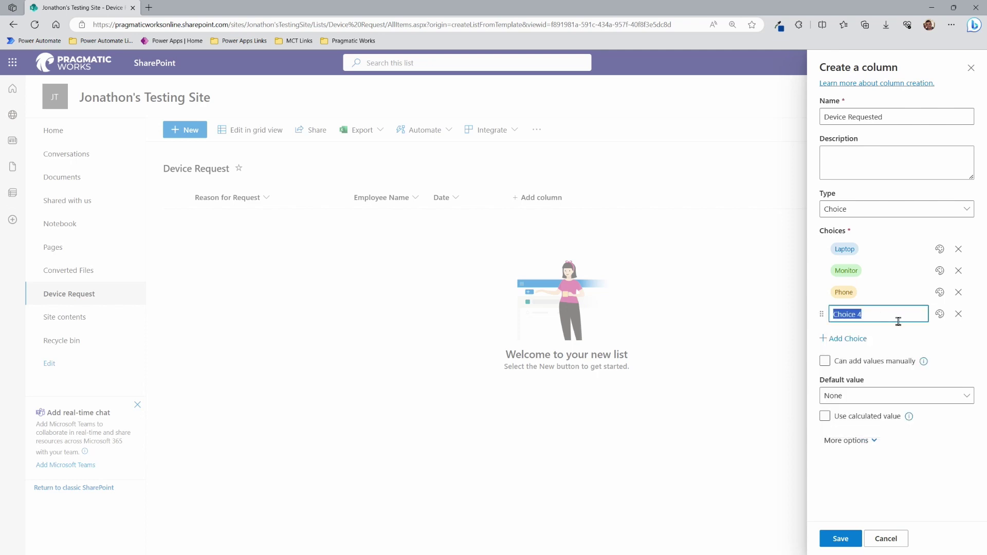
text(Speaker)
click(864, 340)
click(869, 337)
text(Microphone)
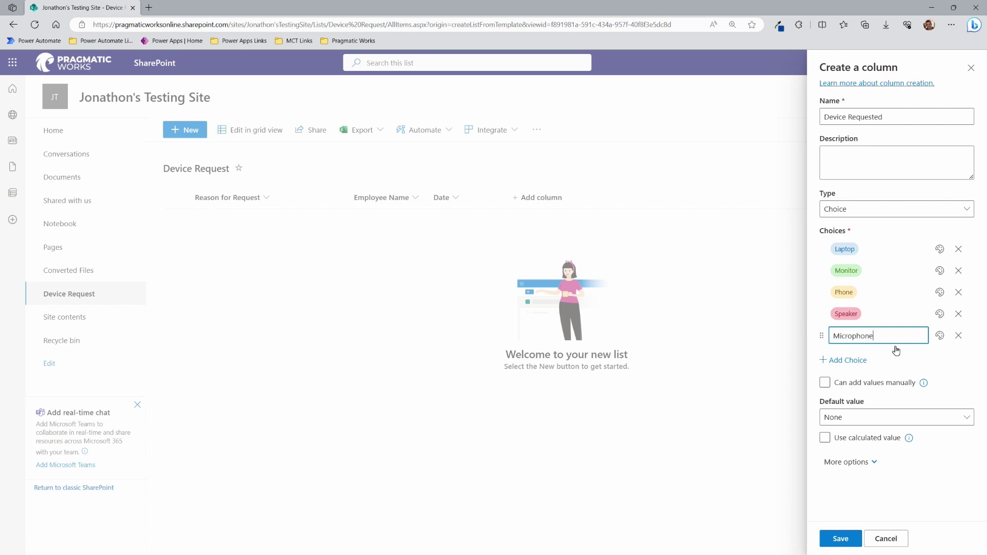
Add the choices Mouse and Keyboard after Microphone
click(862, 362)
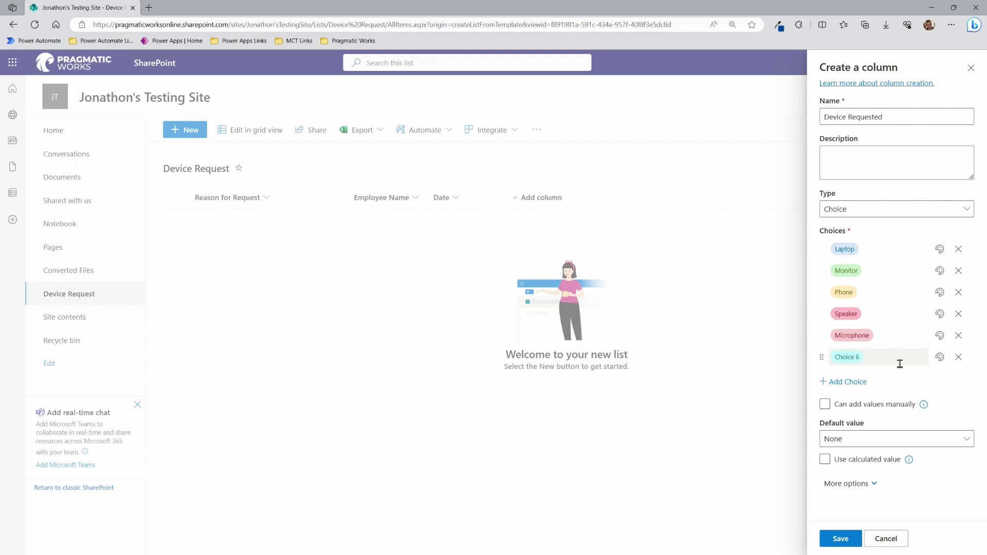
click(867, 360)
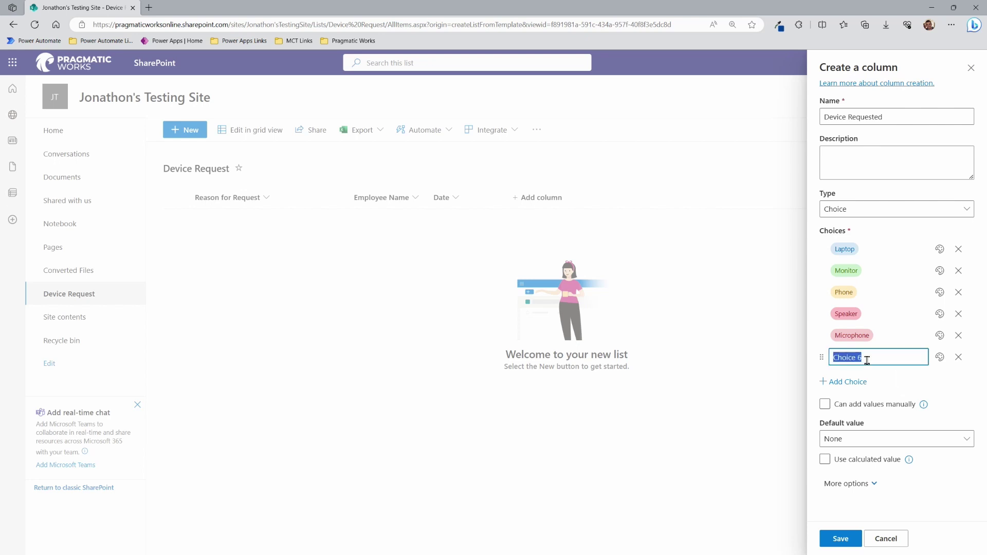
text(Mouse)
click(868, 382)
click(868, 380)
text(K)
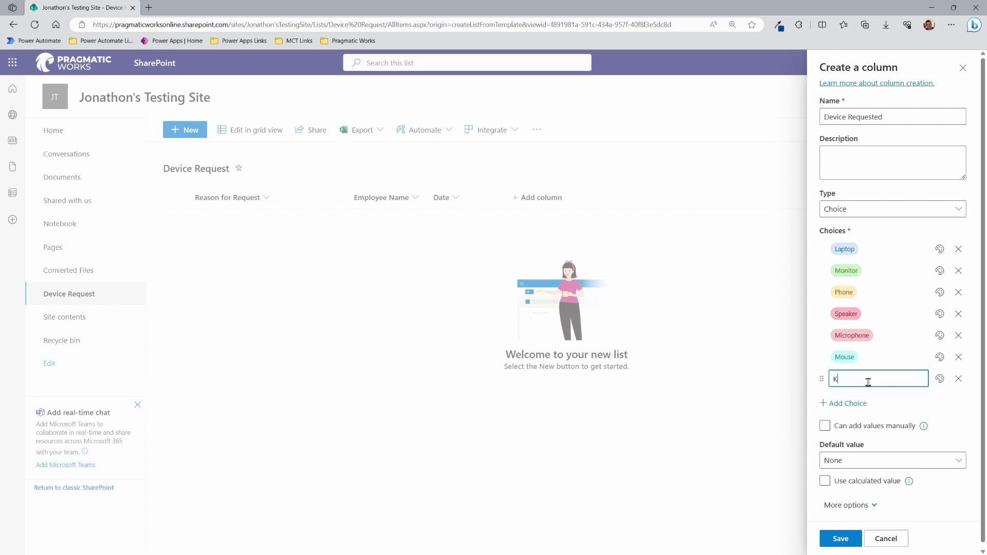
text(eyboard)
click(949, 406)
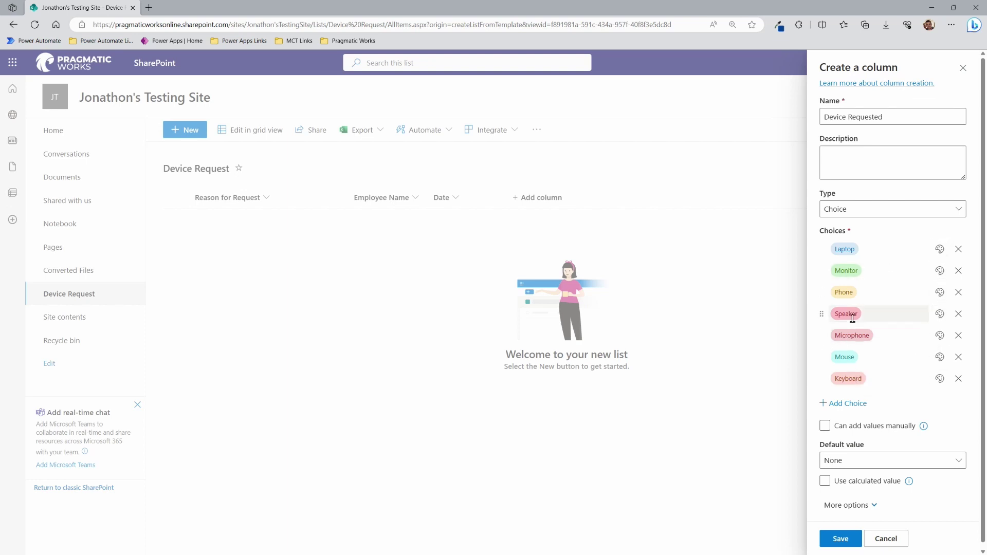
Change the fill color of the Microphone choice to dark gray and the Keyboard choice to dark gold
click(940, 335)
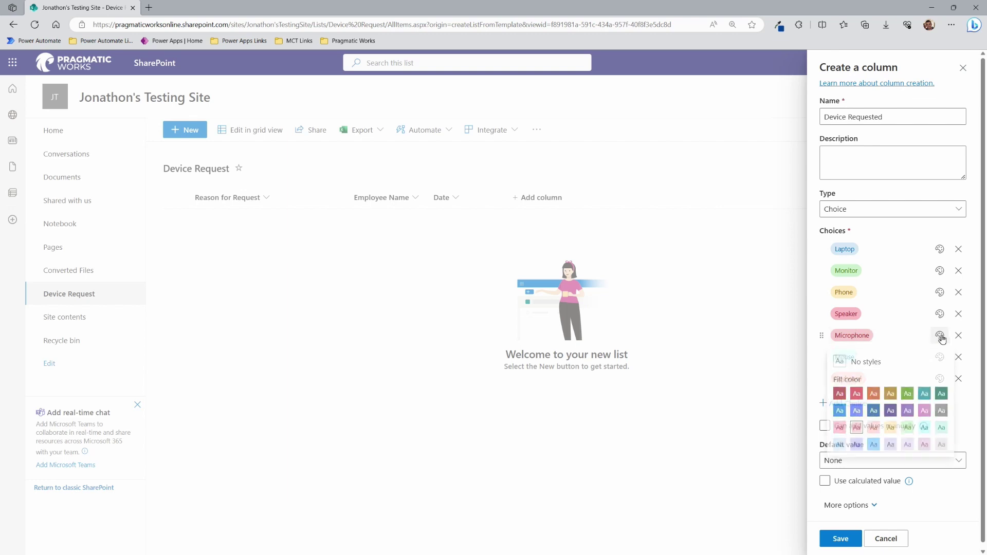
click(942, 412)
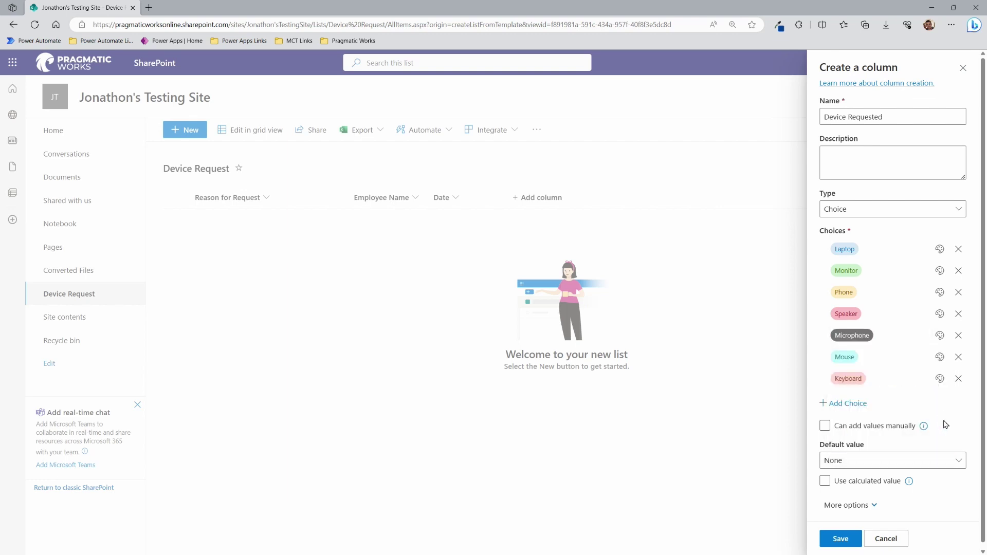
click(940, 379)
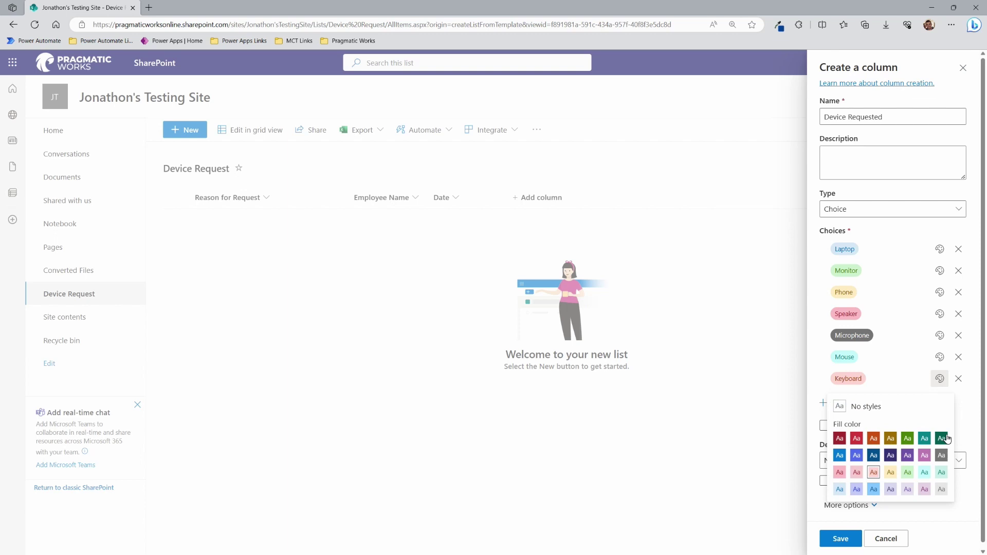
click(942, 472)
click(940, 379)
click(891, 438)
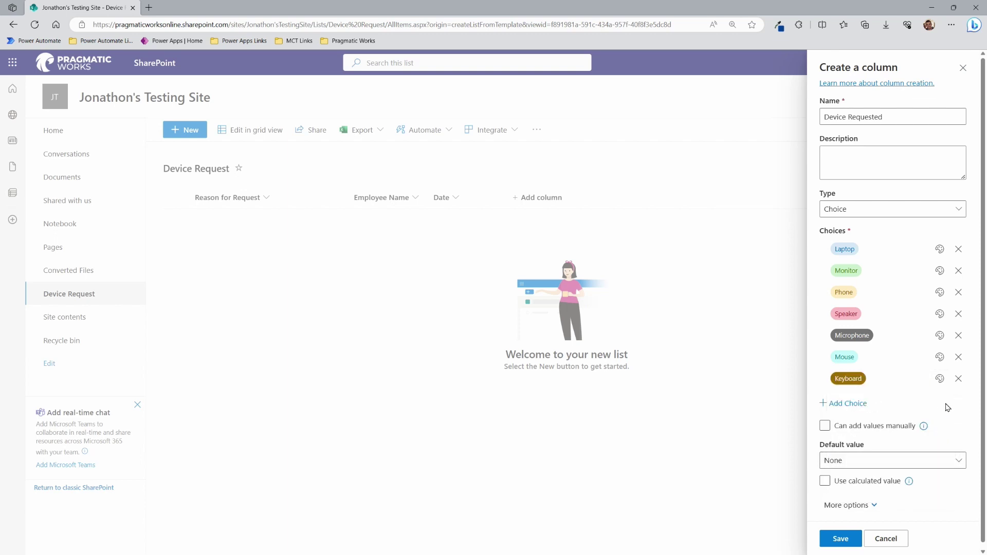
Allow values to be added manually to the Device Requested column and show its additional options
scroll(897, 338, down, 1)
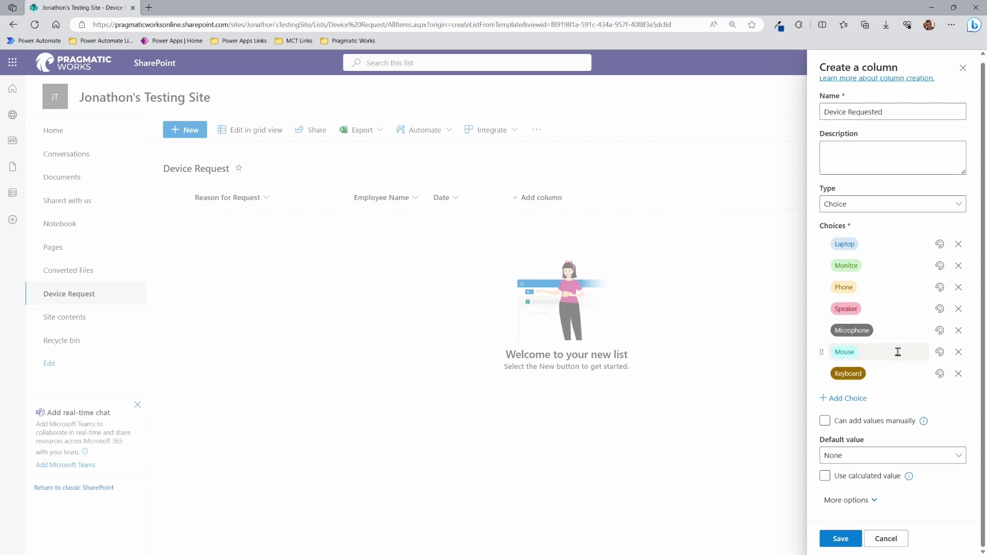
click(826, 421)
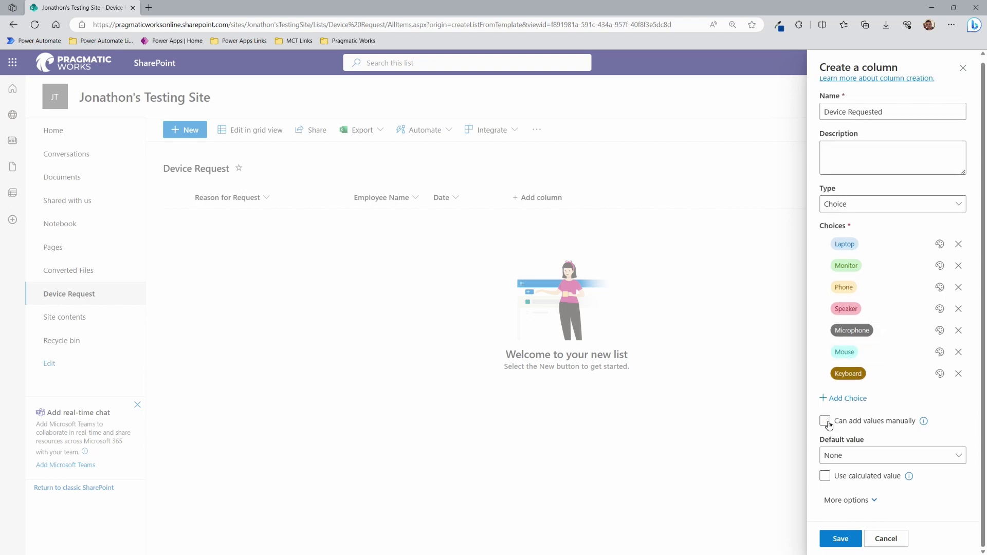
click(826, 422)
click(876, 503)
scroll(873, 404, down, 4)
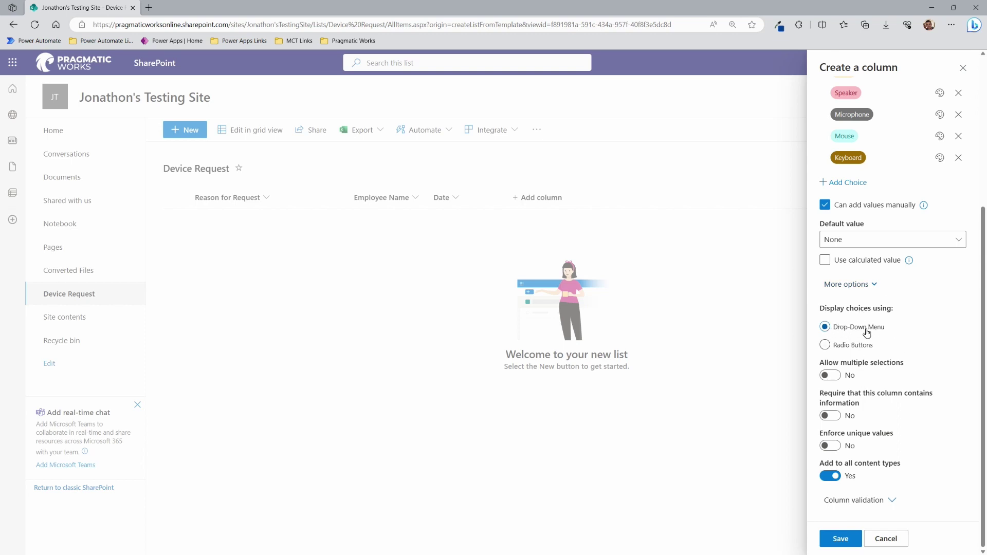
Try displaying the choices as radio buttons and return the display to the drop-down menu
click(852, 348)
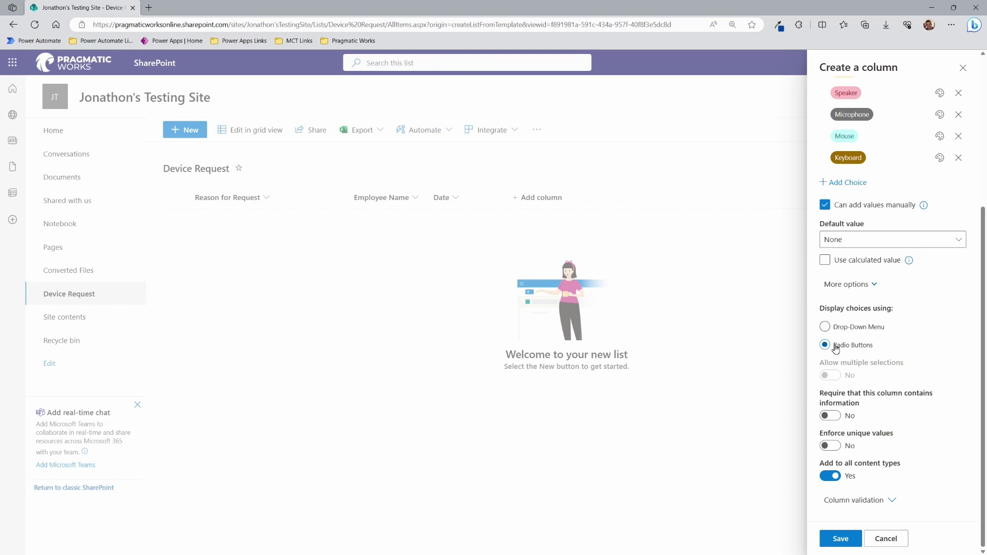
click(837, 327)
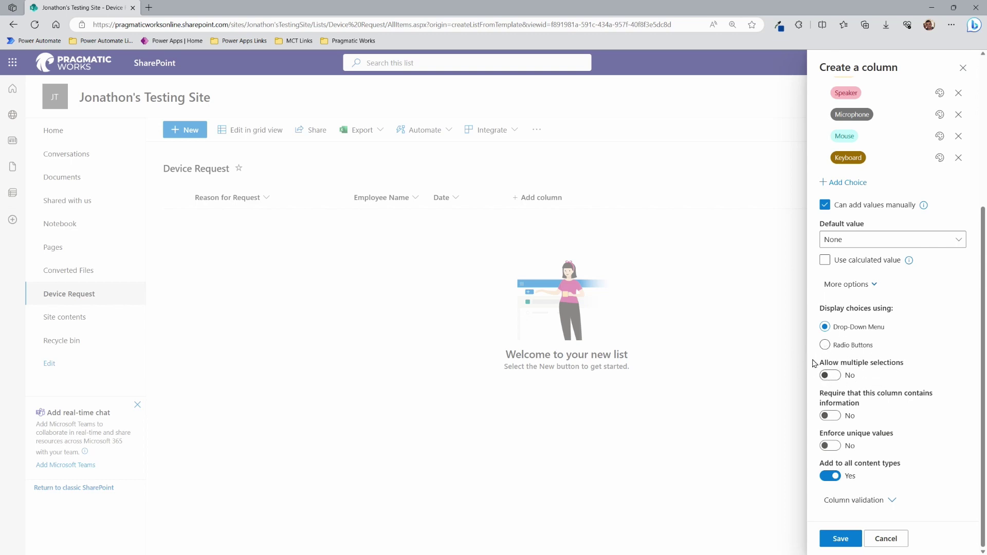
click(858, 345)
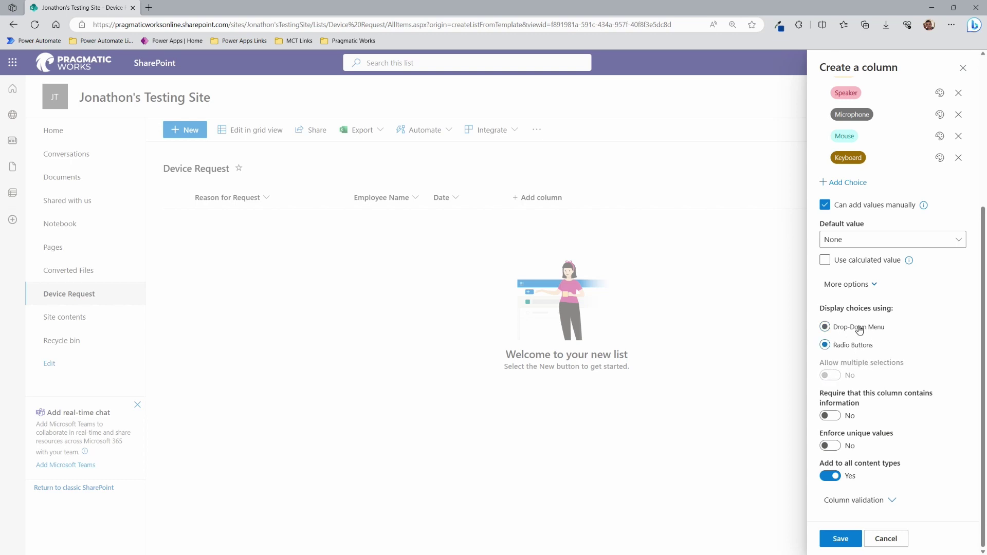
click(858, 329)
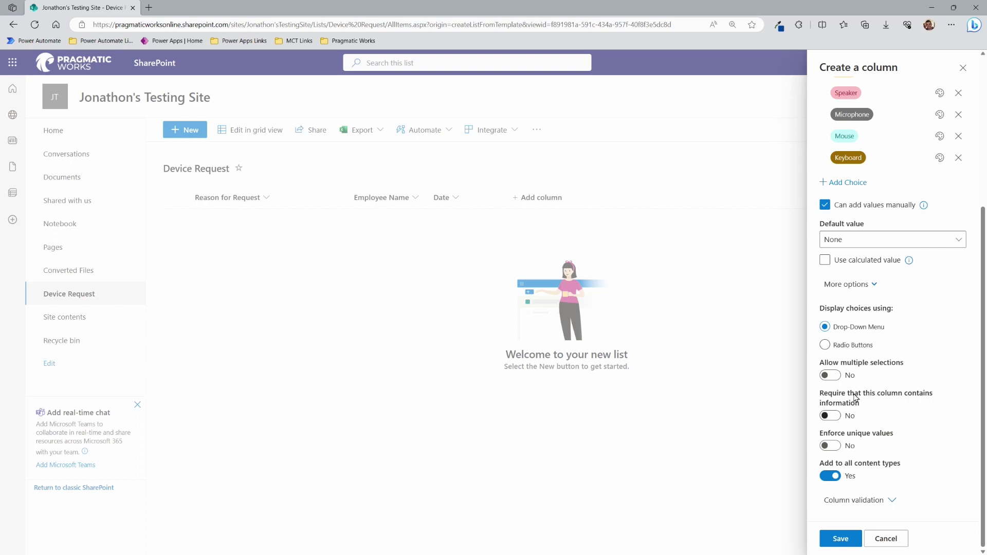
Require information in the Device Requested column, exclude it from all content types and save the column
click(838, 417)
click(831, 476)
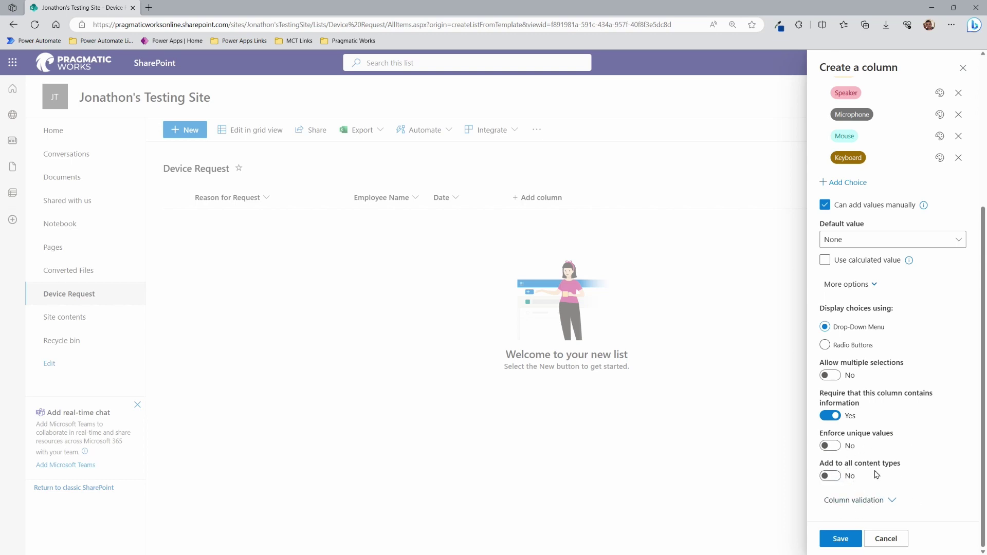
click(840, 539)
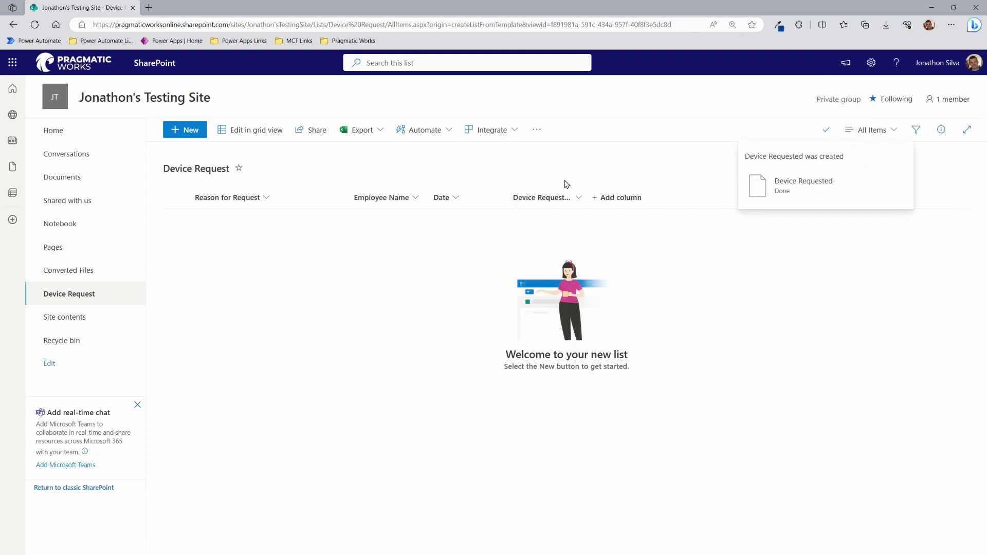
Narrow the Date and Reason for Request columns slightly and widen Device Requested to fit its full heading
drag(509, 203, 487, 204)
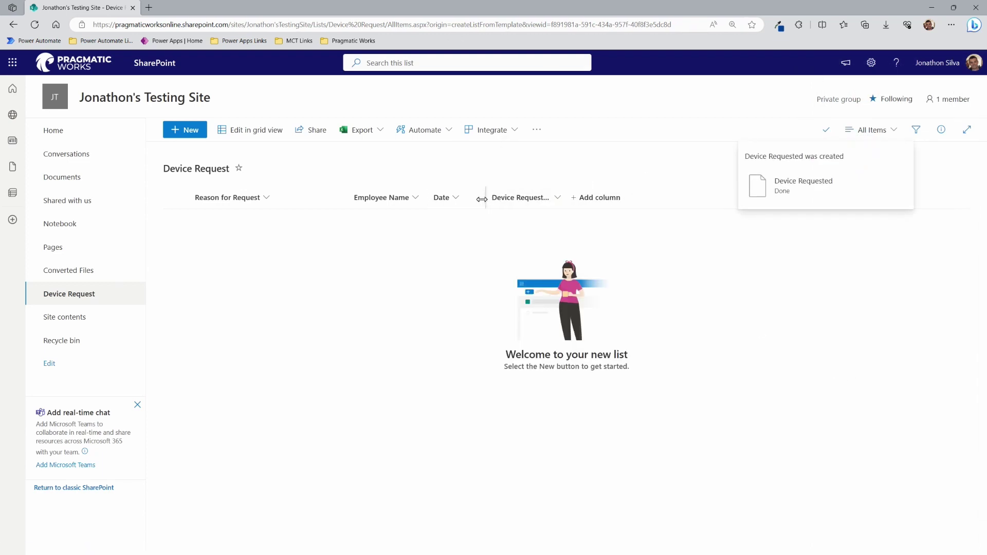
drag(352, 201, 339, 201)
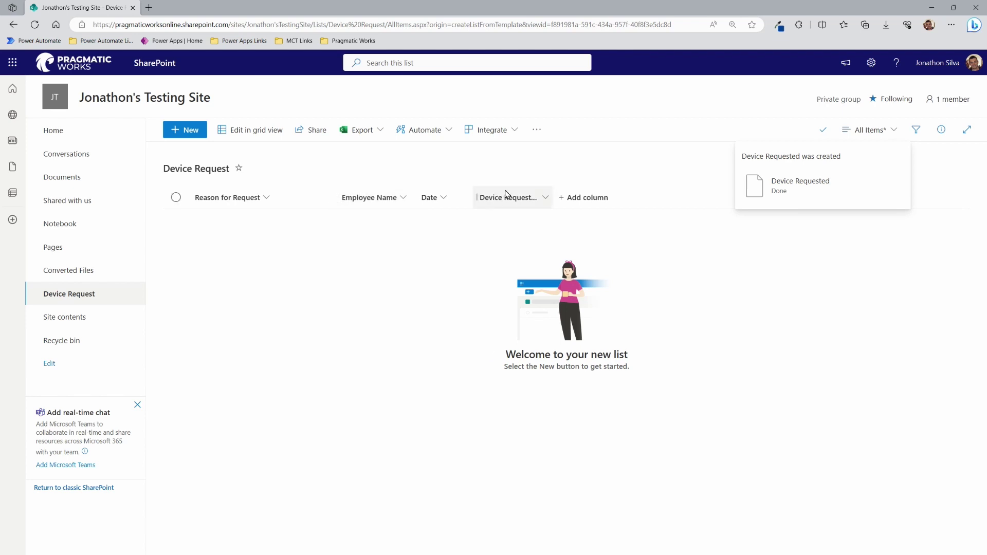
drag(553, 198, 591, 196)
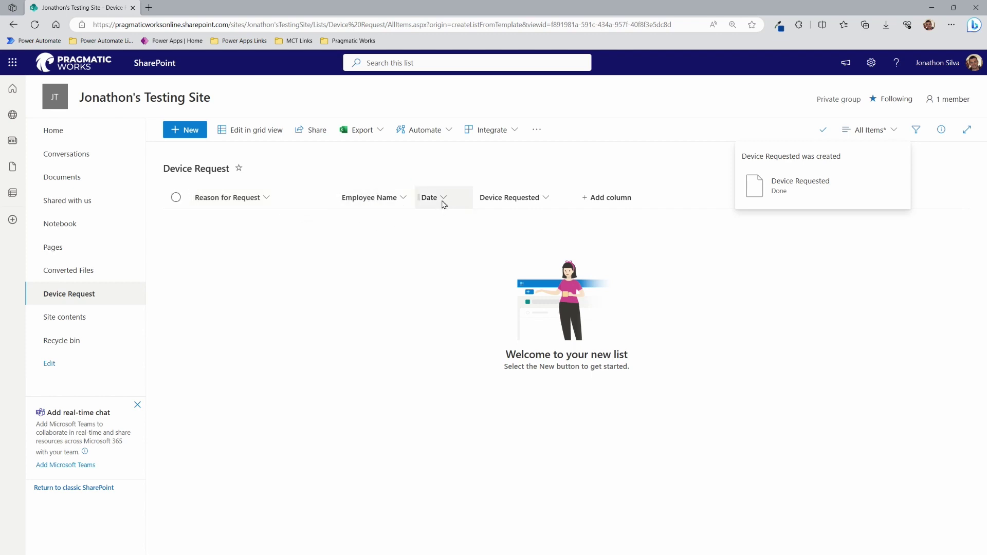
Start a new Currency column in the Device Request list and name it Cost
click(587, 200)
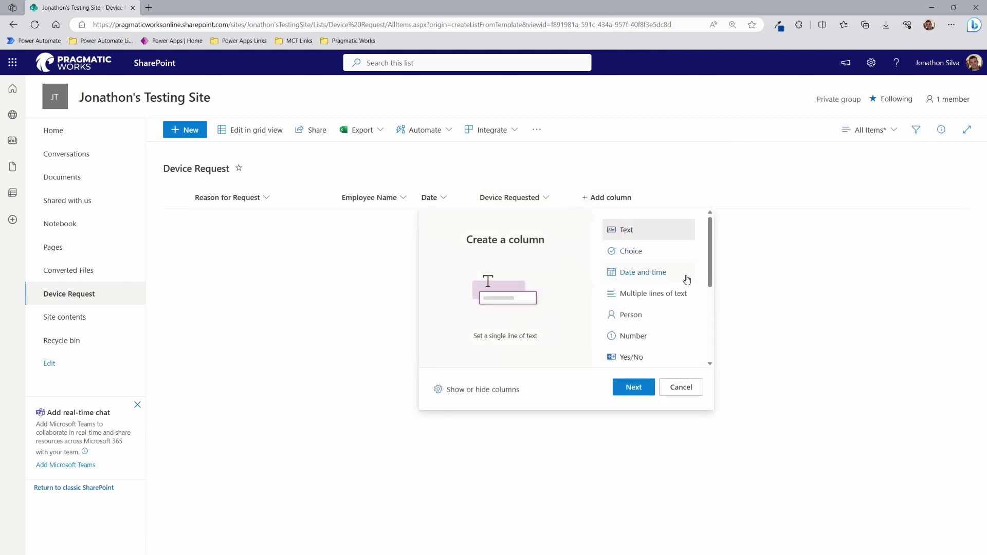
scroll(676, 288, down, 2)
scroll(674, 291, down, 2)
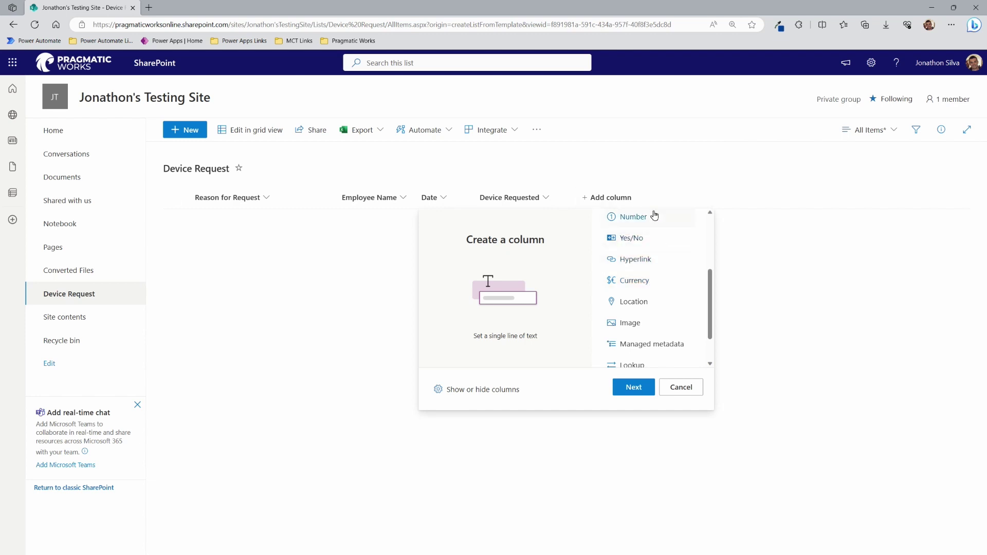
click(646, 287)
click(640, 391)
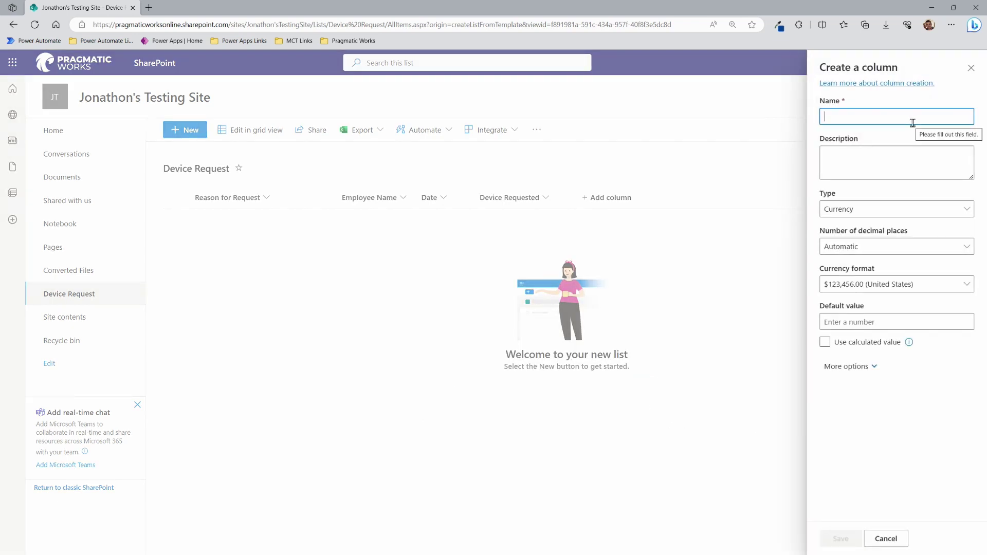
text(Price o)
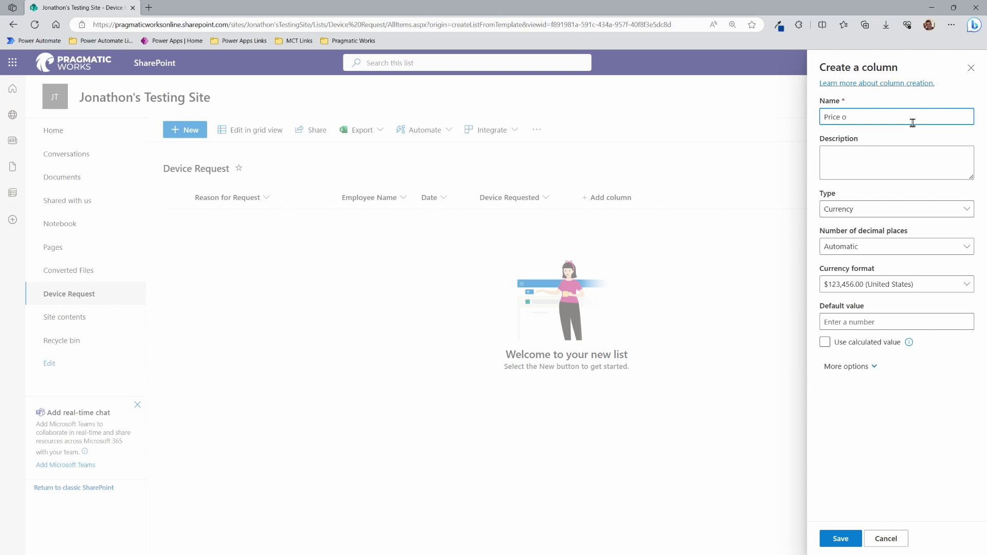
key(BackSpace)
key(BackSpace)
key(BackSpace)
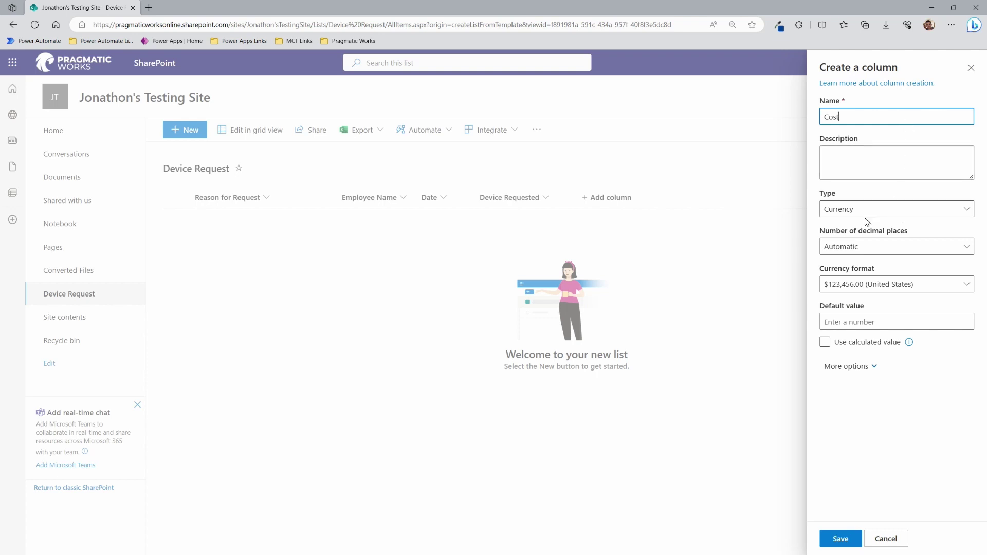
Examine the decimal places setting and the available currency formats for the Cost column, leaving both as they are
click(879, 254)
click(879, 254)
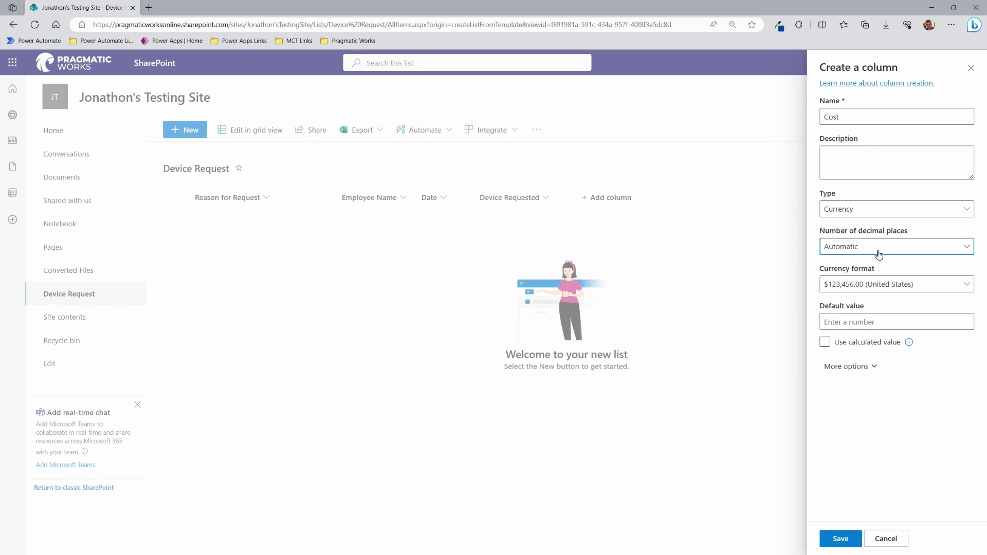
click(875, 291)
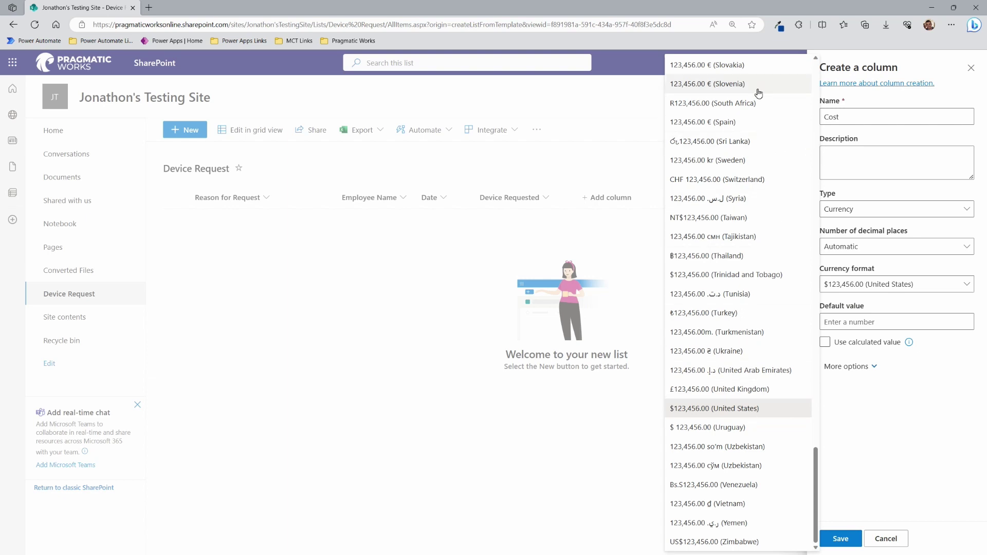
scroll(740, 355, up, 15)
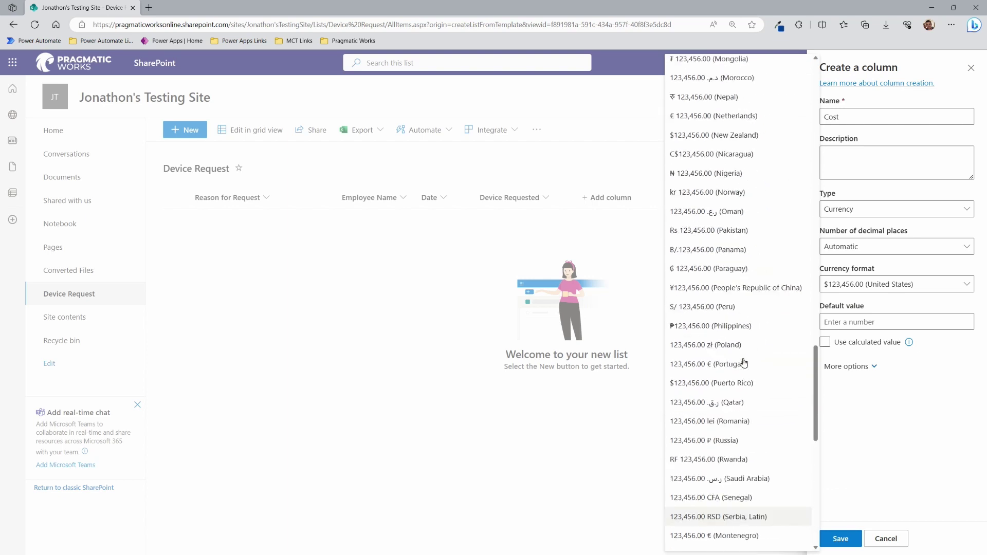
scroll(742, 359, down, 12)
click(911, 396)
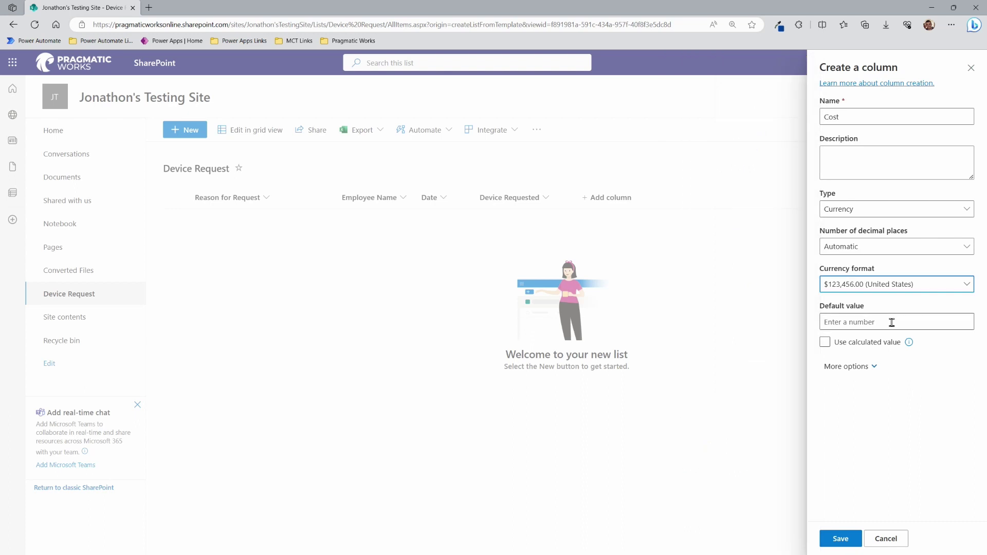
Turn off adding the Cost column to all content types in its additional options and save the column
click(876, 366)
scroll(895, 360, down, 2)
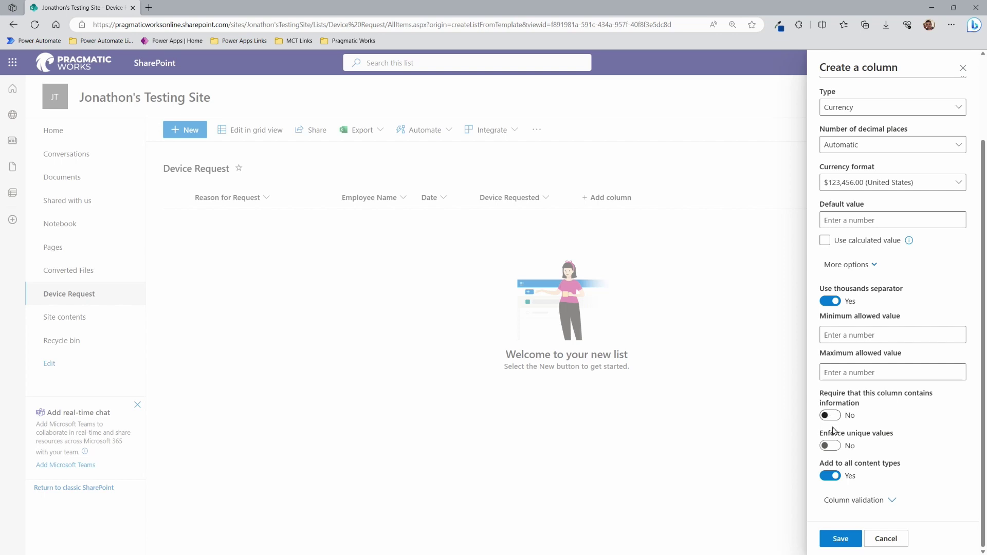
click(838, 478)
click(885, 547)
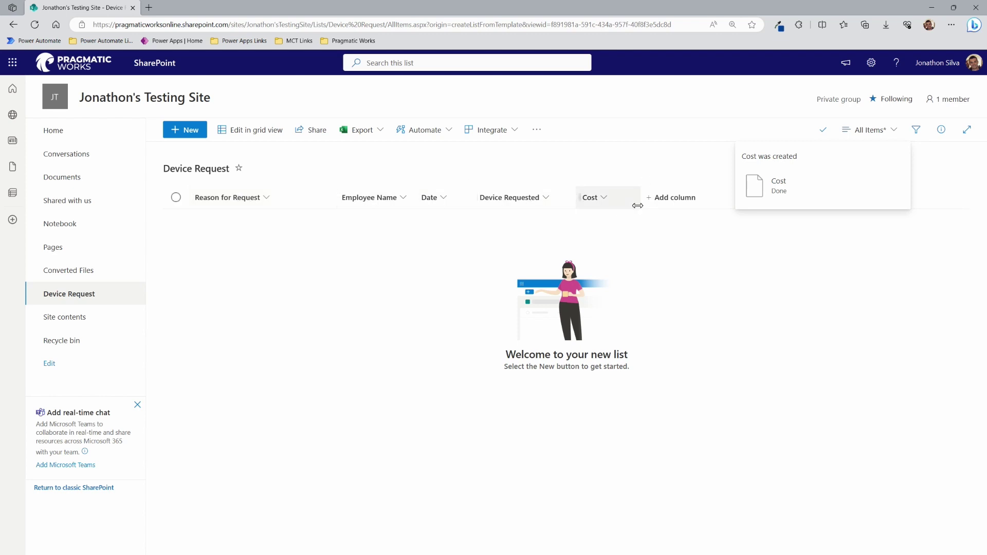
Start a new Yes/No column after Cost and name it Approved?
click(669, 198)
scroll(718, 275, down, 3)
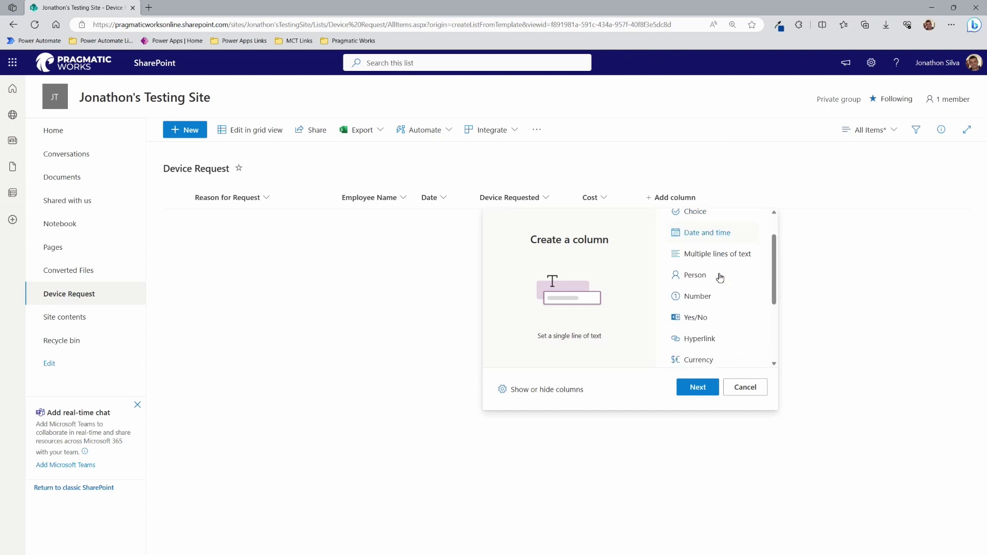
scroll(720, 281, down, 2)
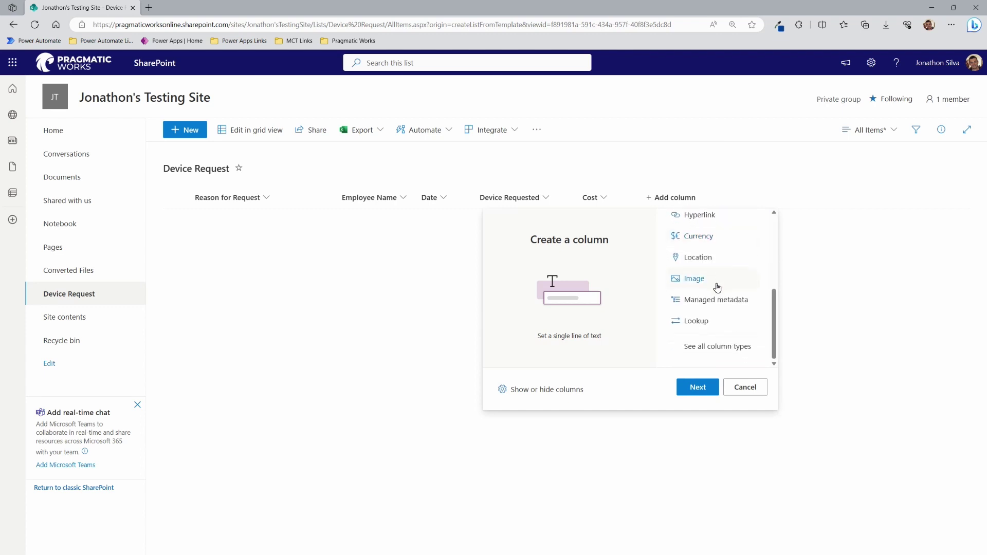
scroll(718, 312, up, 2)
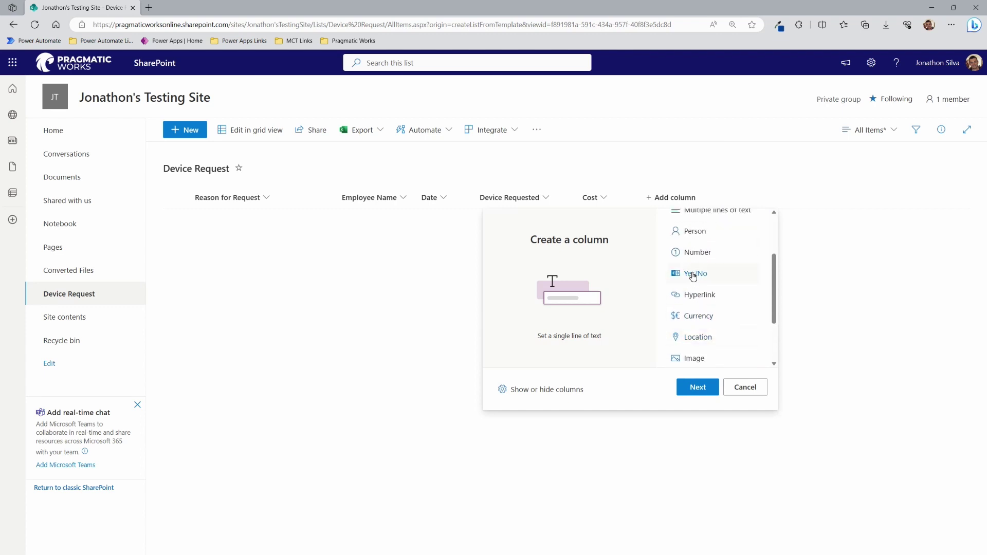
click(726, 278)
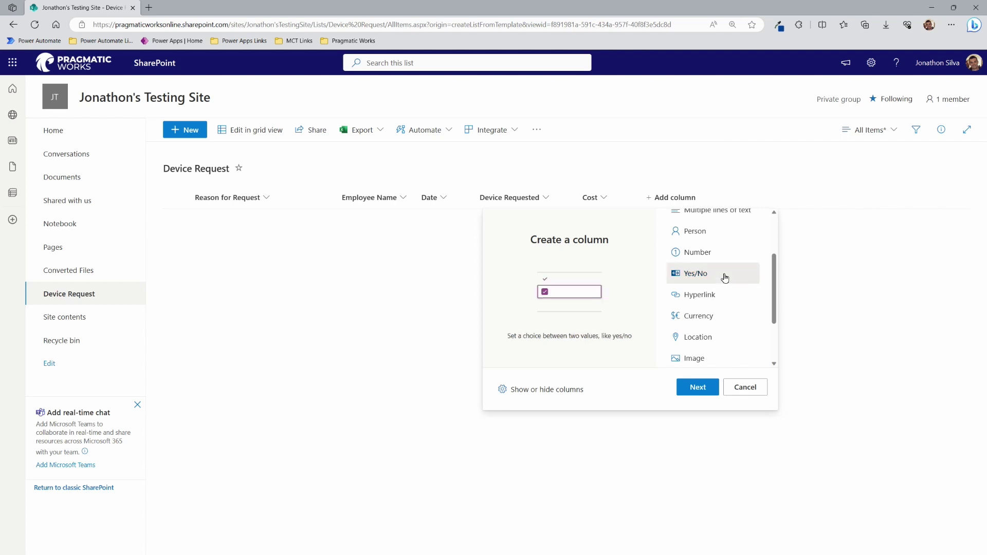
click(698, 393)
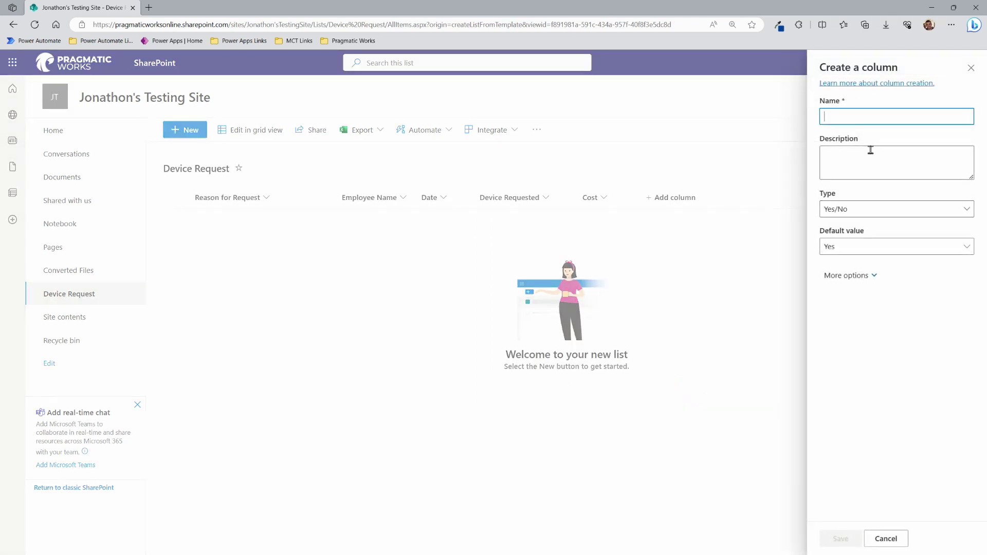
text(Approved?)
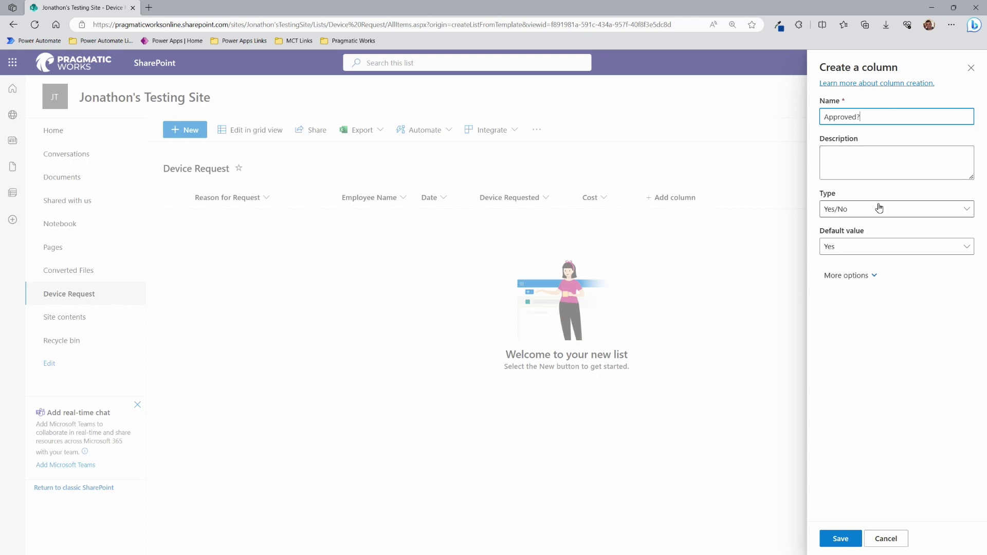
Set the Approved? column's default value to No, exclude it from all content types and save it
click(928, 254)
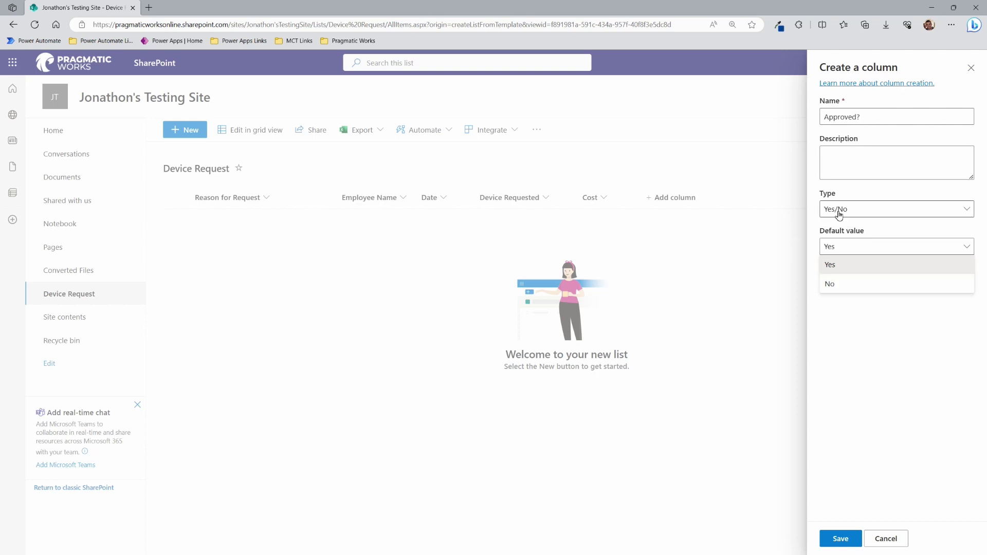
click(858, 284)
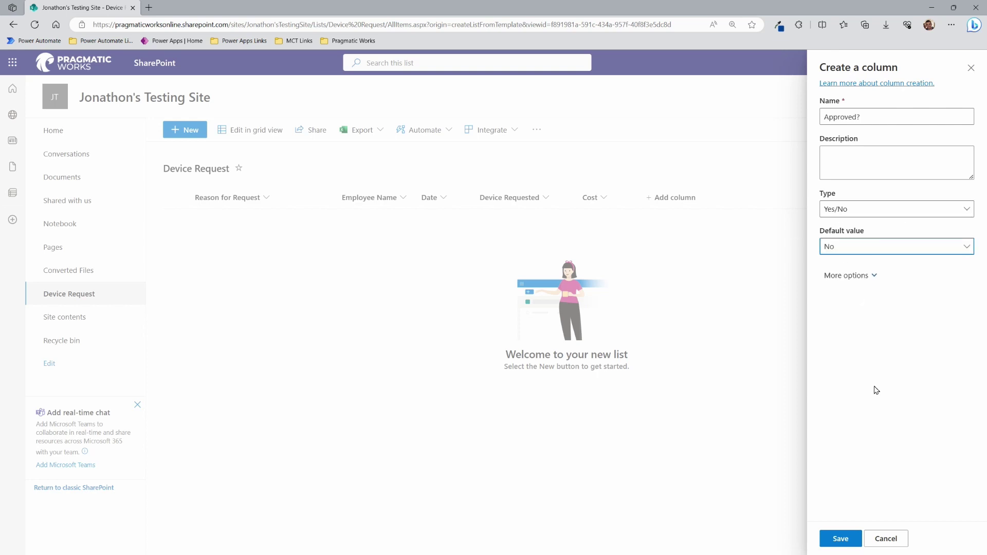
click(878, 279)
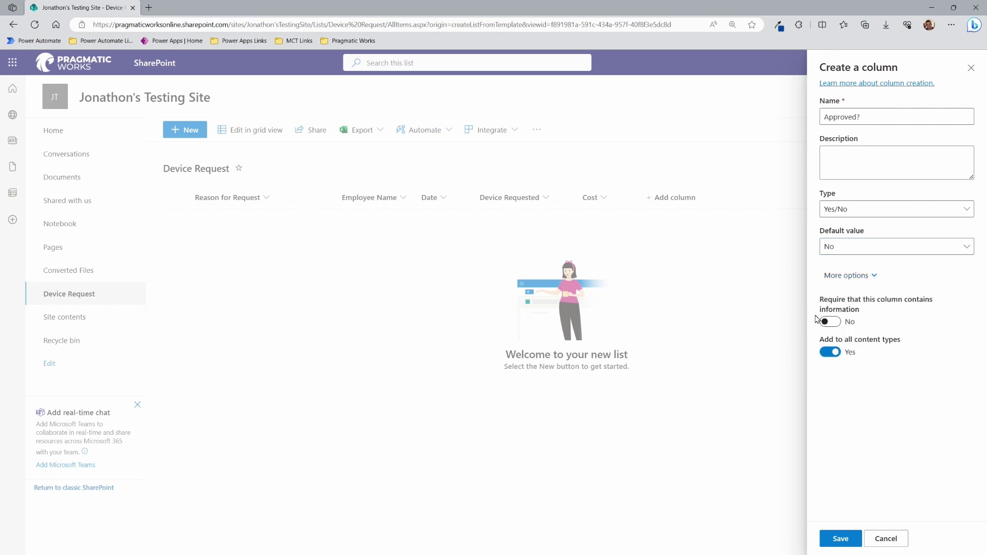
click(833, 353)
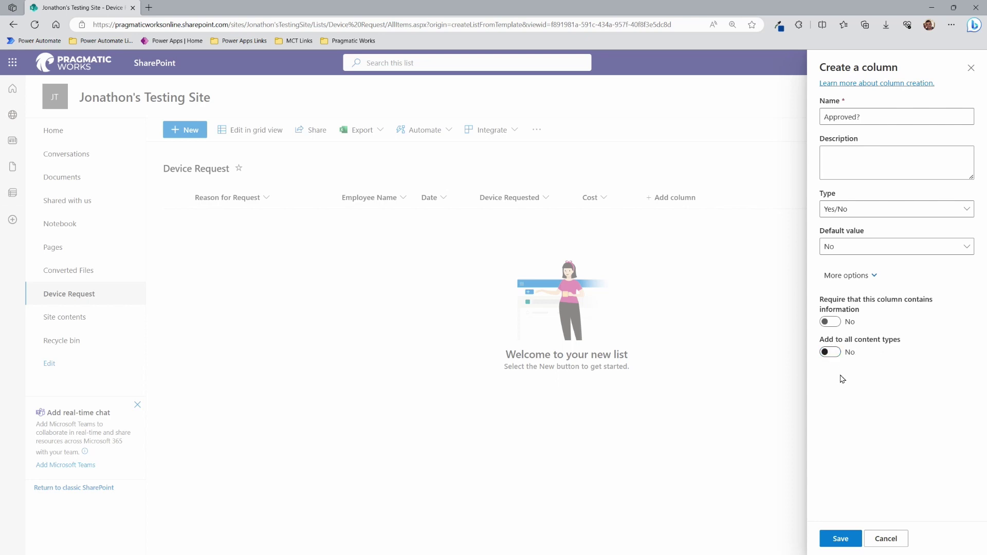
click(830, 540)
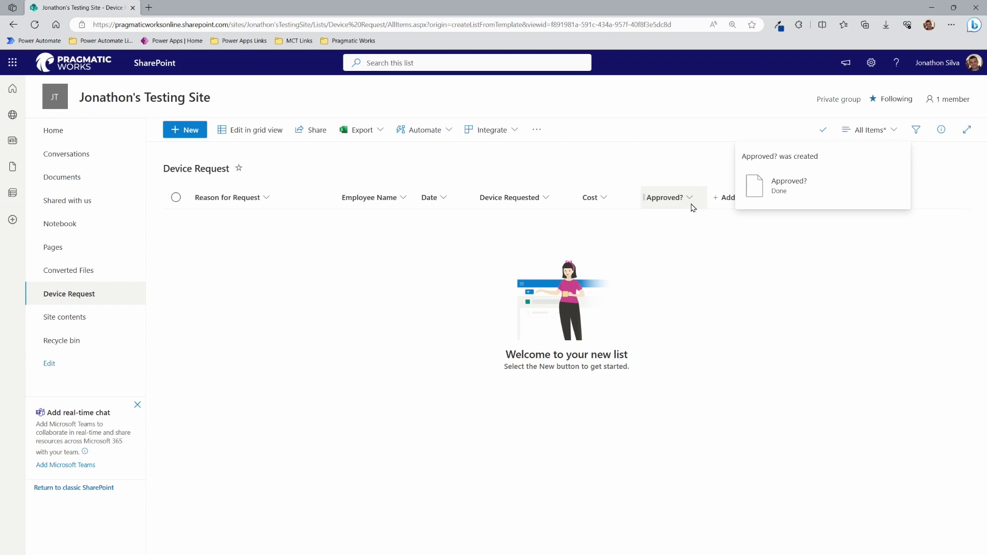
Create a Hyperlink column named Link to Device after Approved?, keeping its additional options at their defaults
click(721, 203)
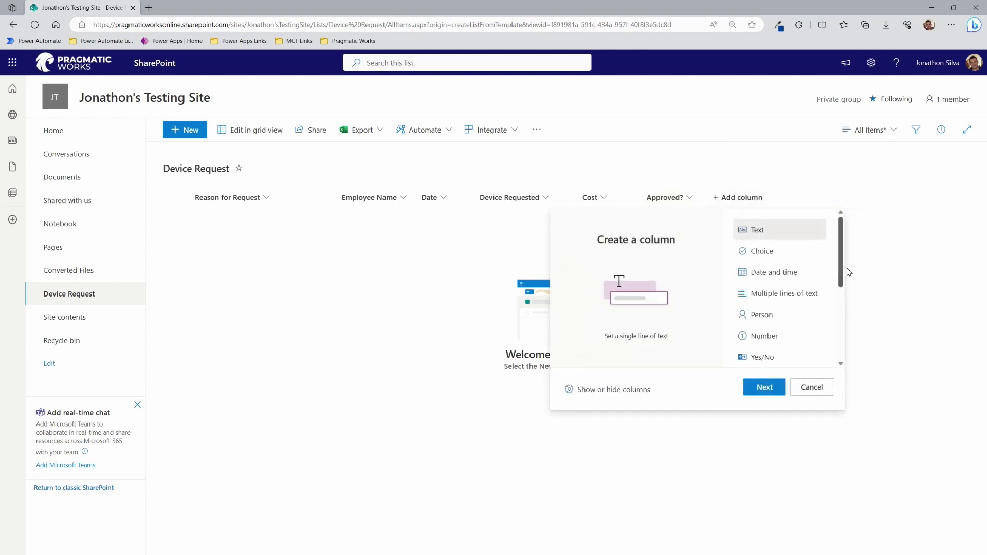
drag(843, 253, 843, 321)
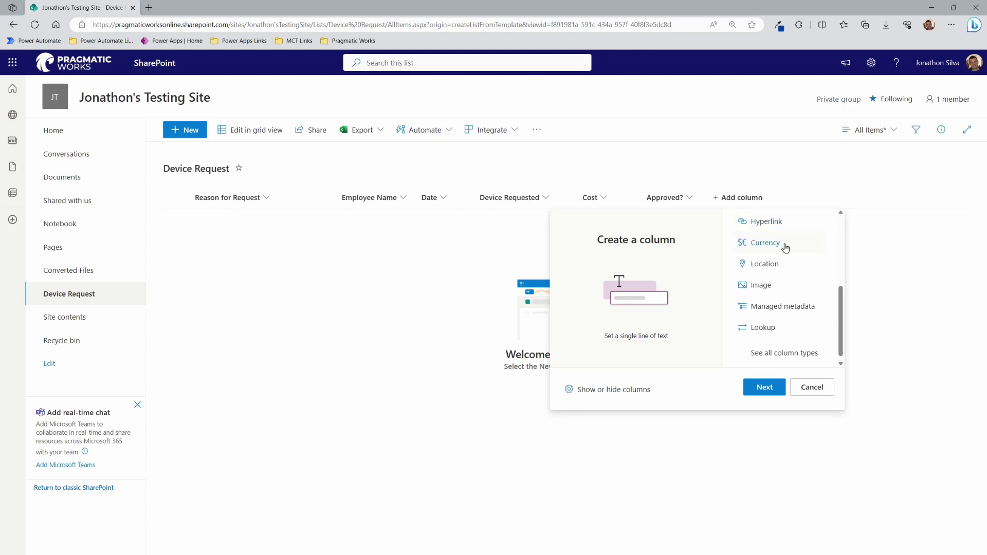
scroll(785, 245, up, 1)
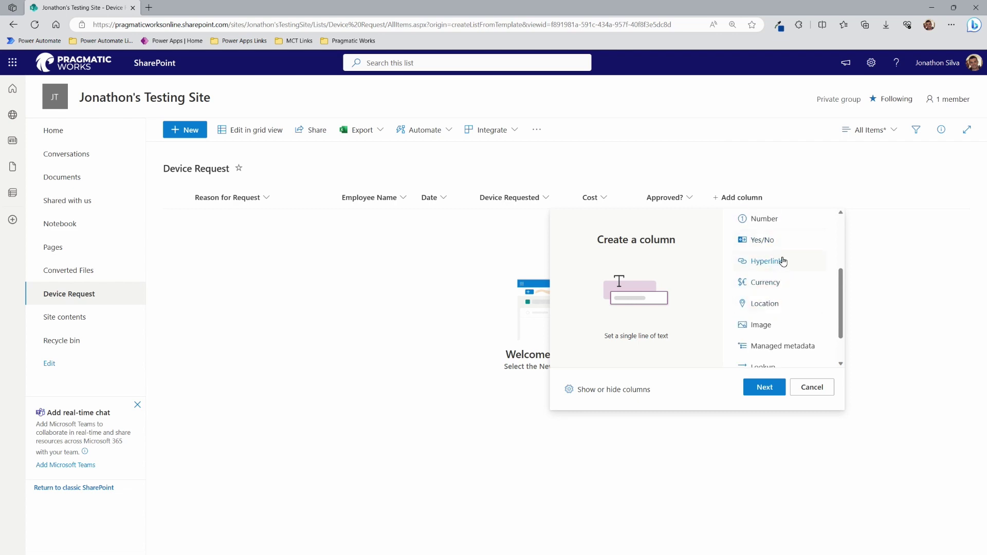
click(783, 262)
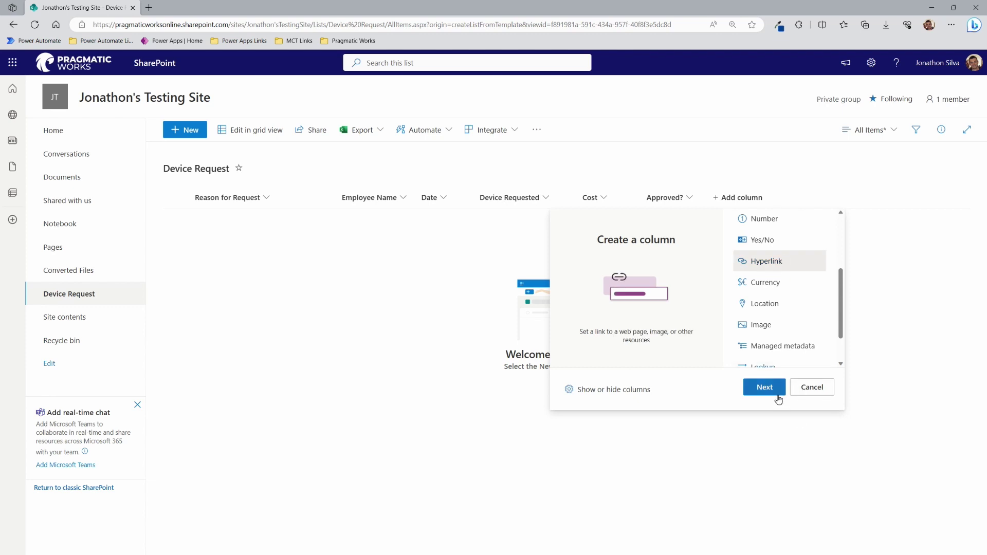
click(765, 387)
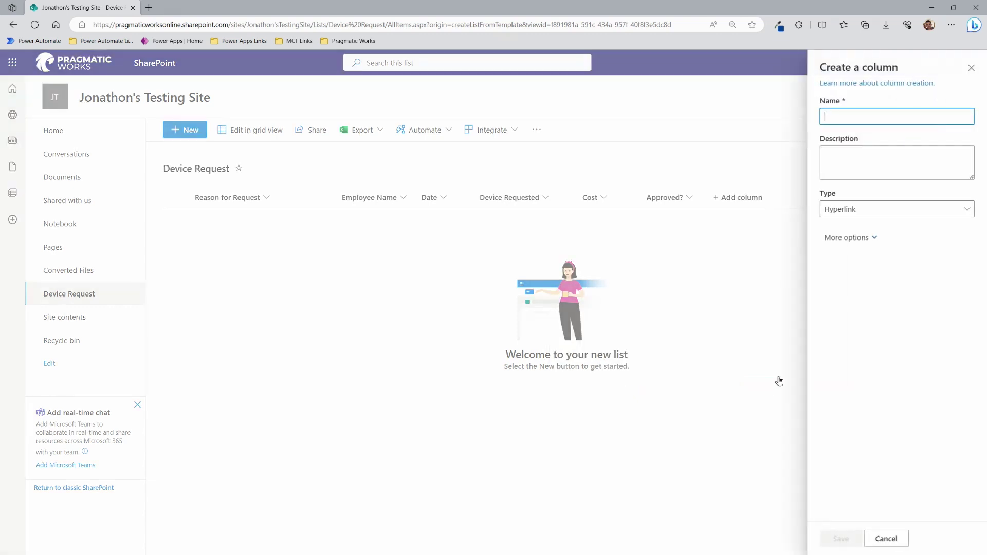
text(Link to Device)
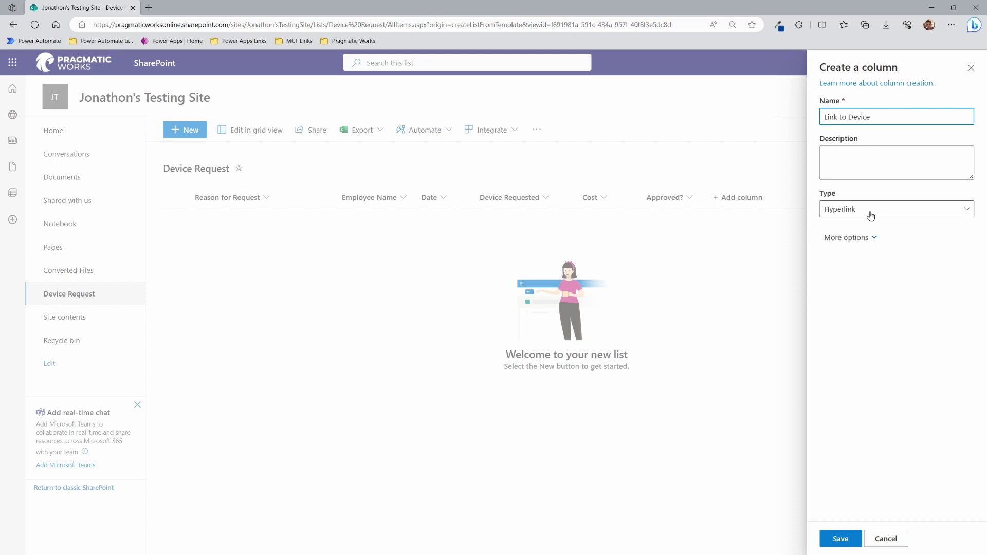
click(879, 245)
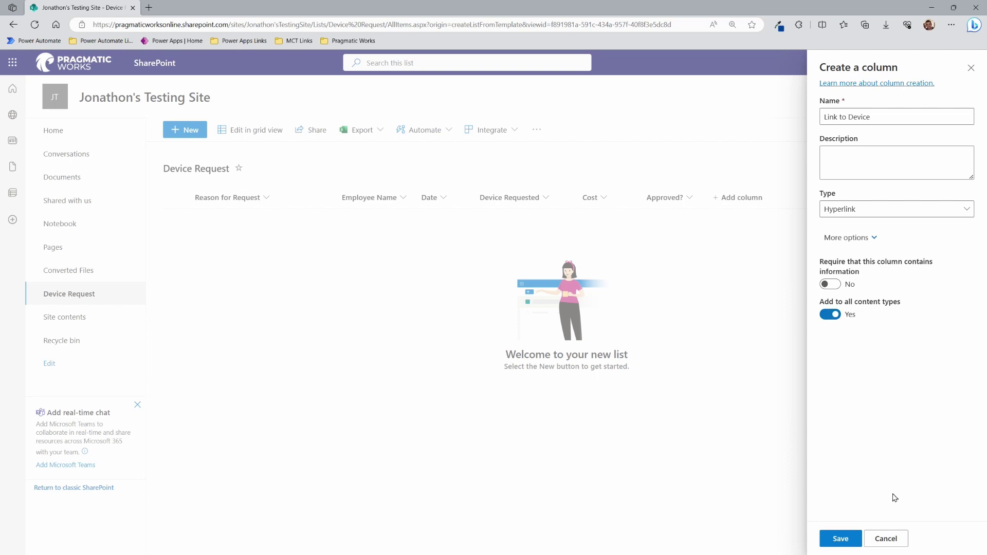
click(839, 539)
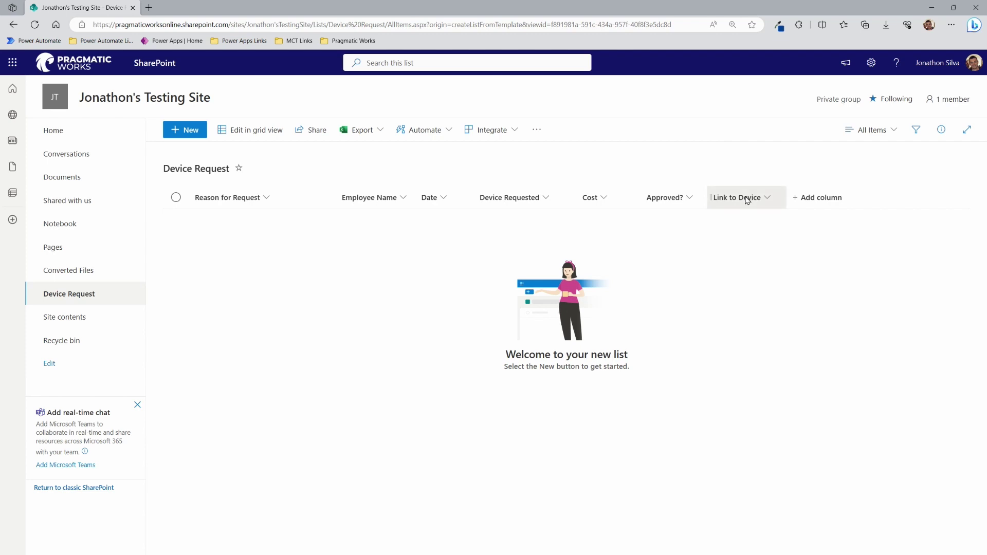
Reorder the list columns, placing Link to Device between Cost and Approved?
drag(747, 200, 476, 201)
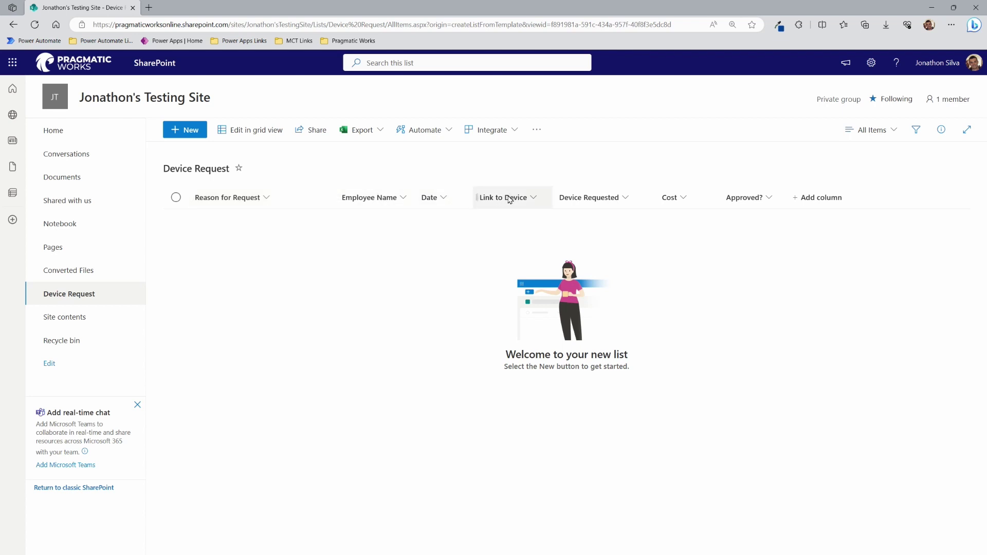
drag(510, 200, 705, 200)
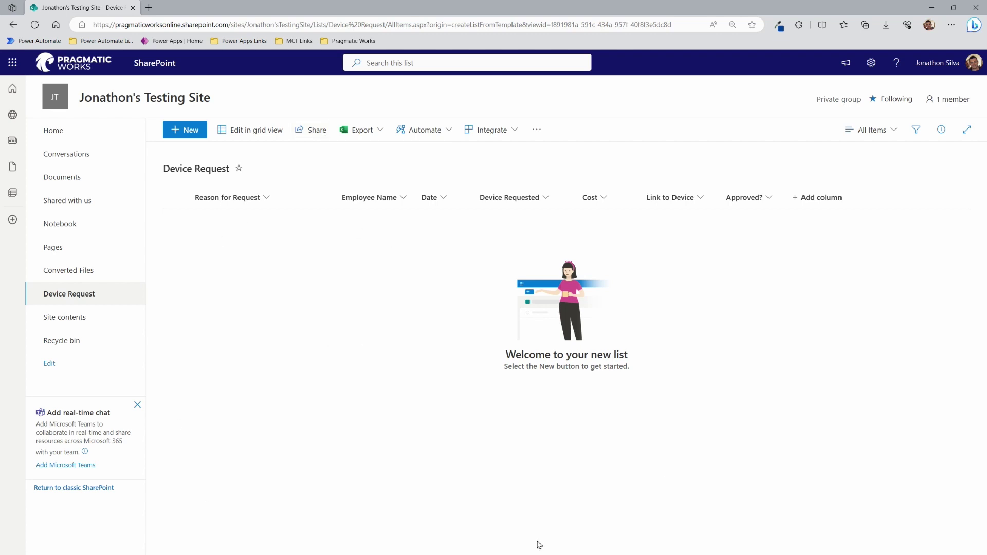
click(381, 132)
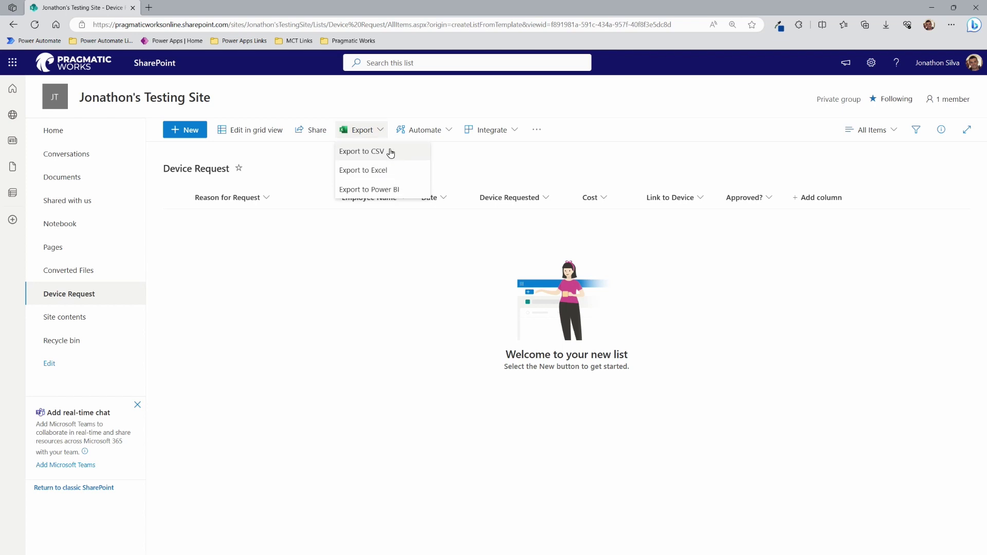
click(515, 131)
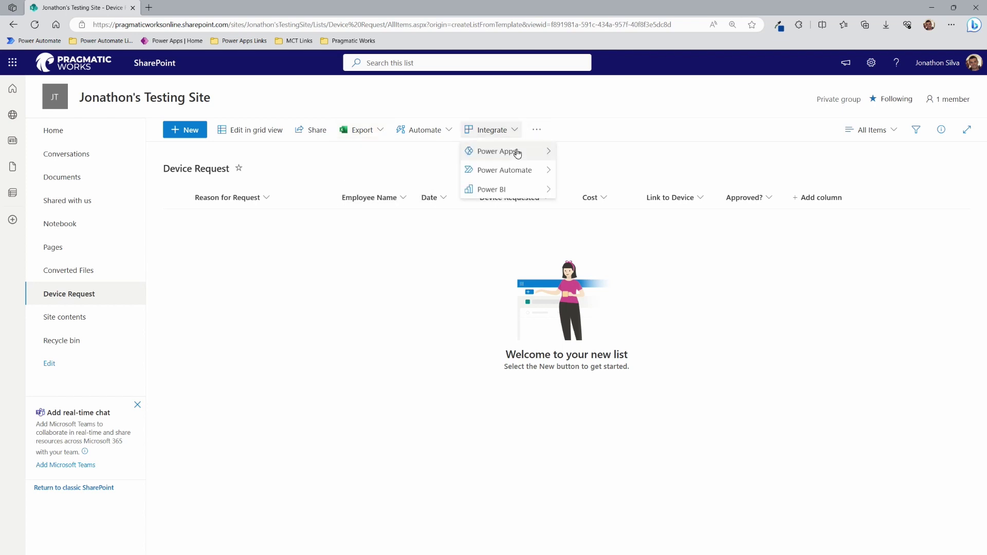
mouse_move(519, 195)
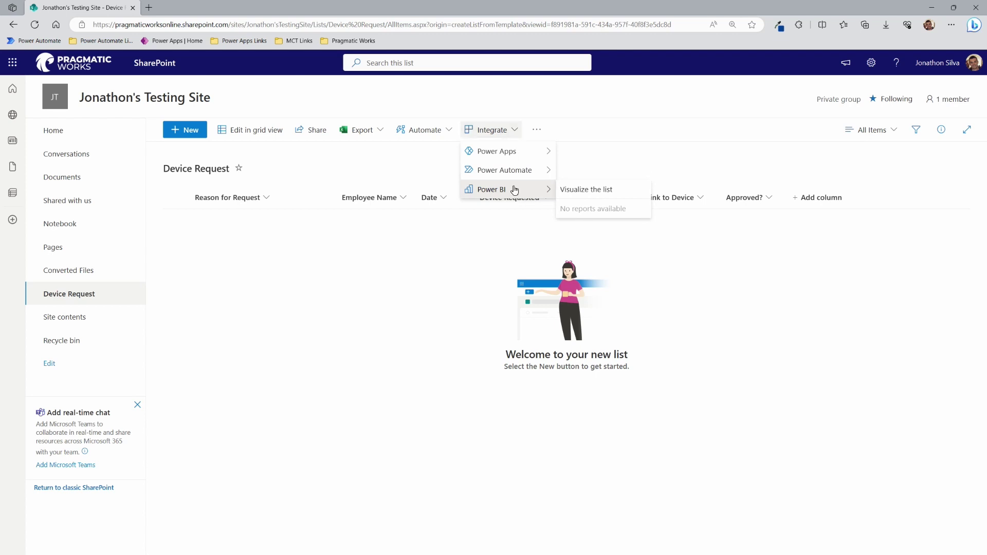
click(350, 155)
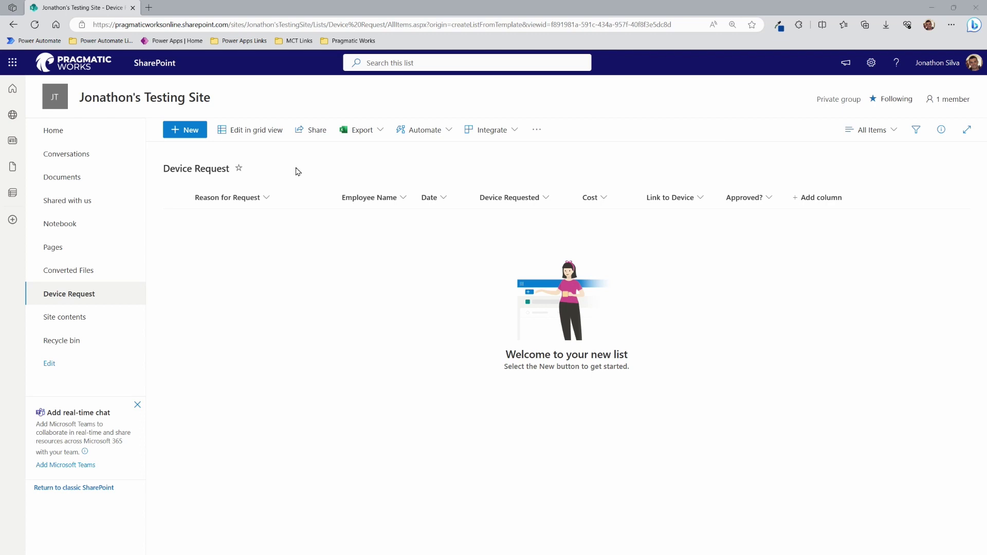
Start a new list item with the reason "My laptop is sooooo slow" and enter the employee's name
click(174, 134)
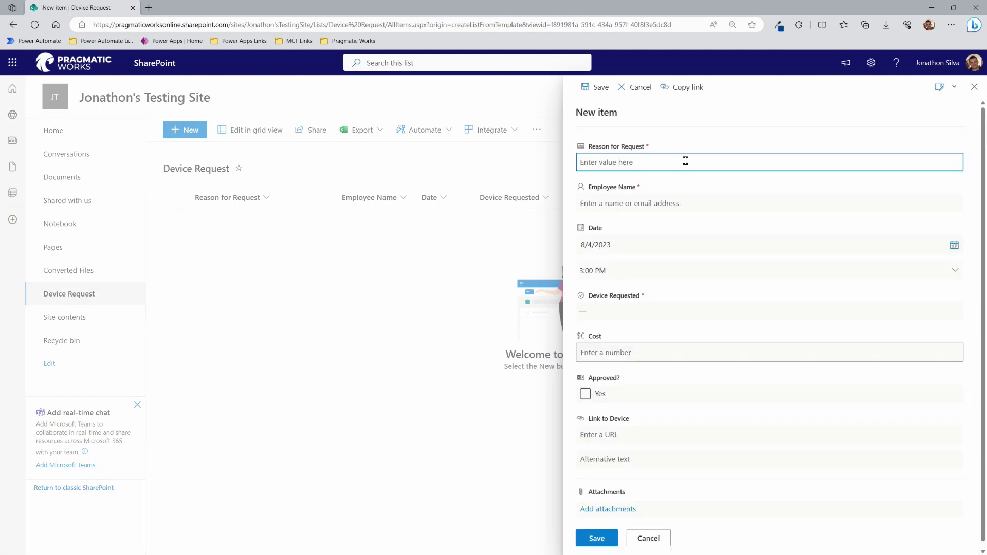
text(My laptop is sooooo slow)
click(678, 202)
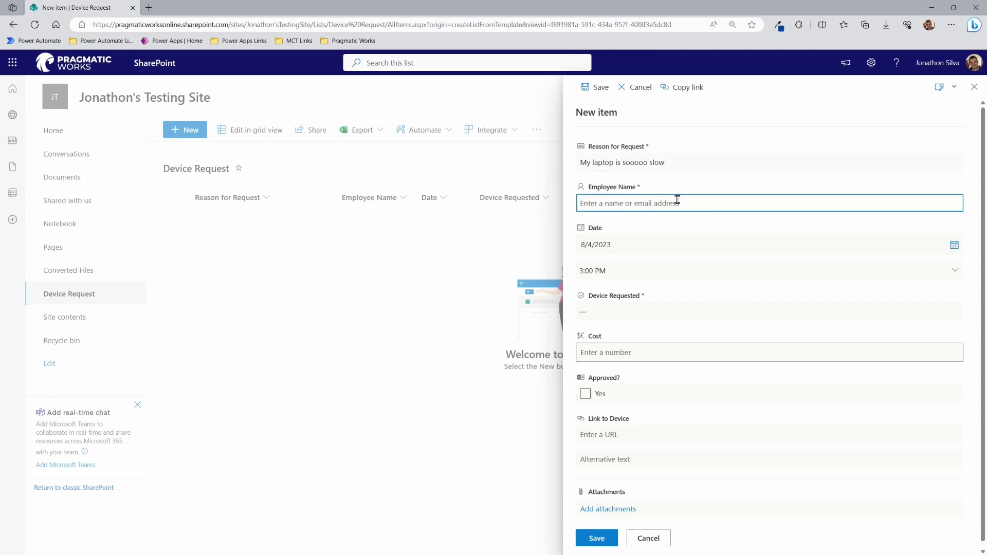
text(jona)
click(659, 233)
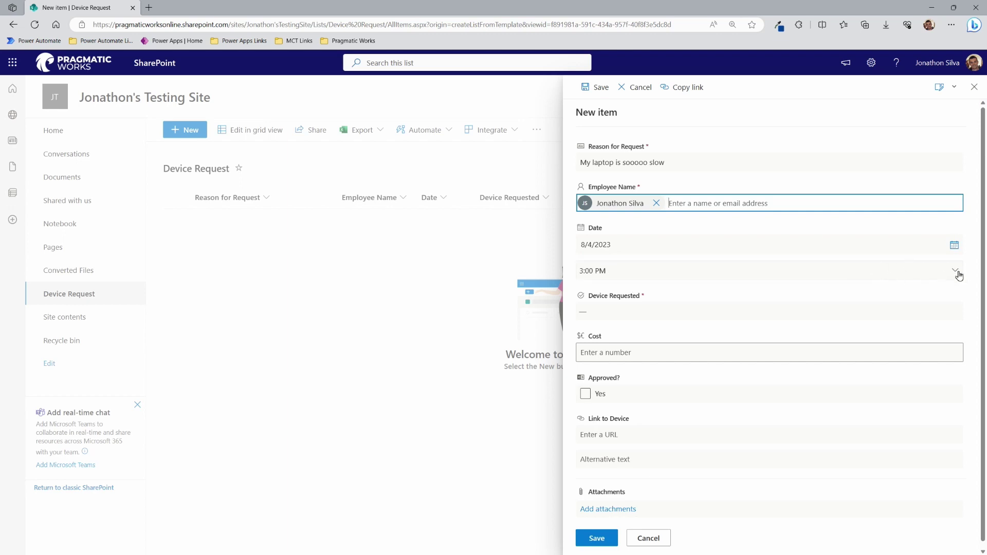
Choose Laptop as the device requested and enter a cost of 1200 for the new item
click(717, 314)
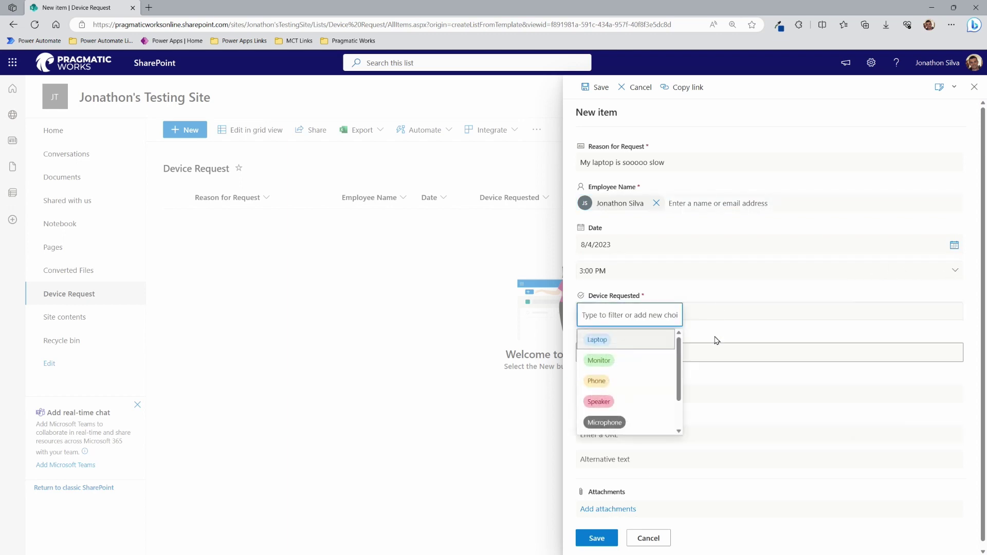
scroll(636, 367, down, 1)
scroll(625, 363, up, 1)
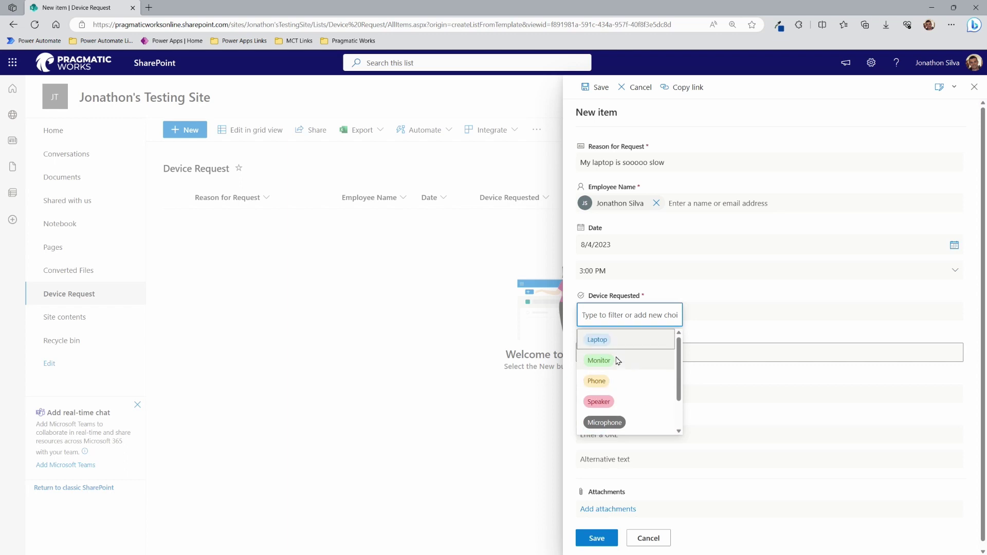
click(601, 344)
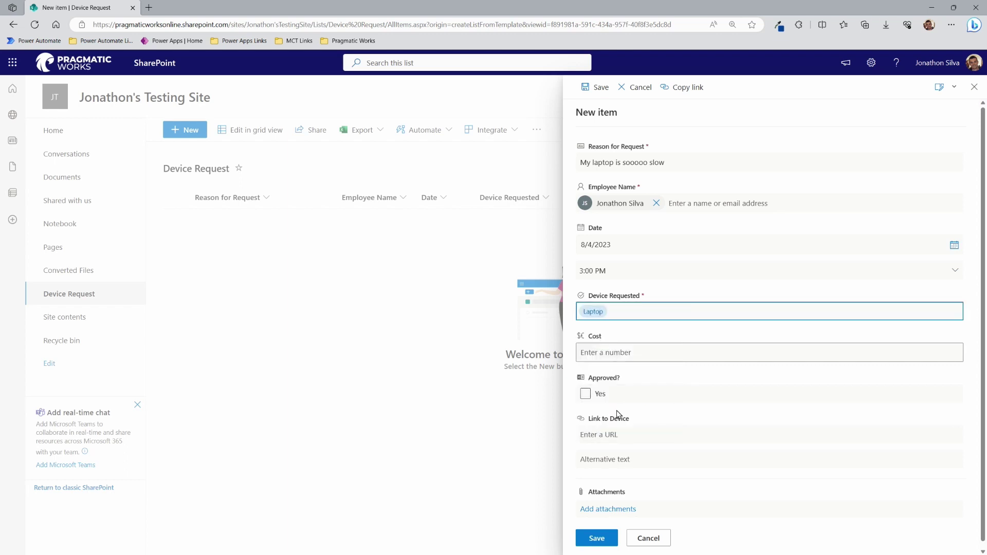
click(624, 355)
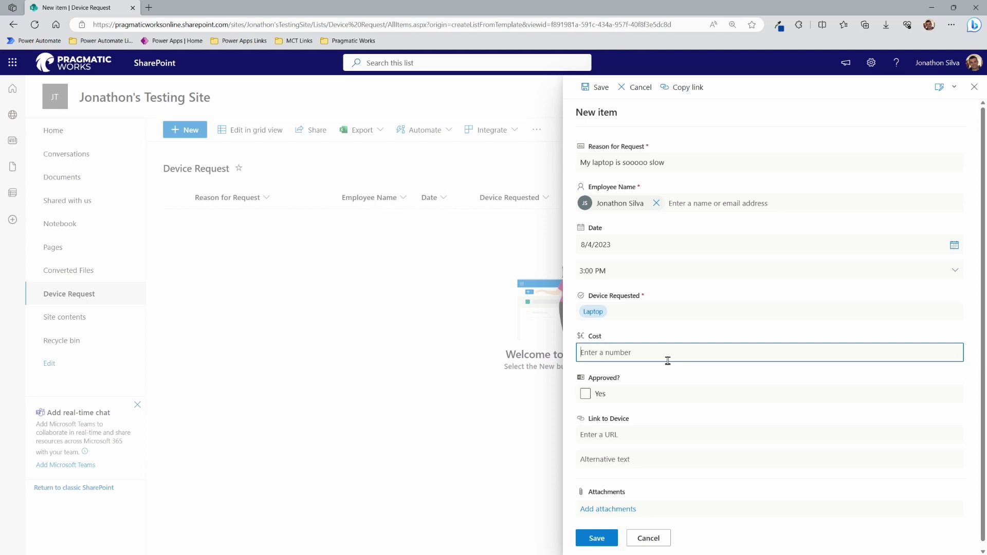
text(1200)
Enter the Microsoft Store Surface Laptop 5 URL as the device link with alternative text "Surface Laptop 5", and save the item
click(615, 389)
click(650, 435)
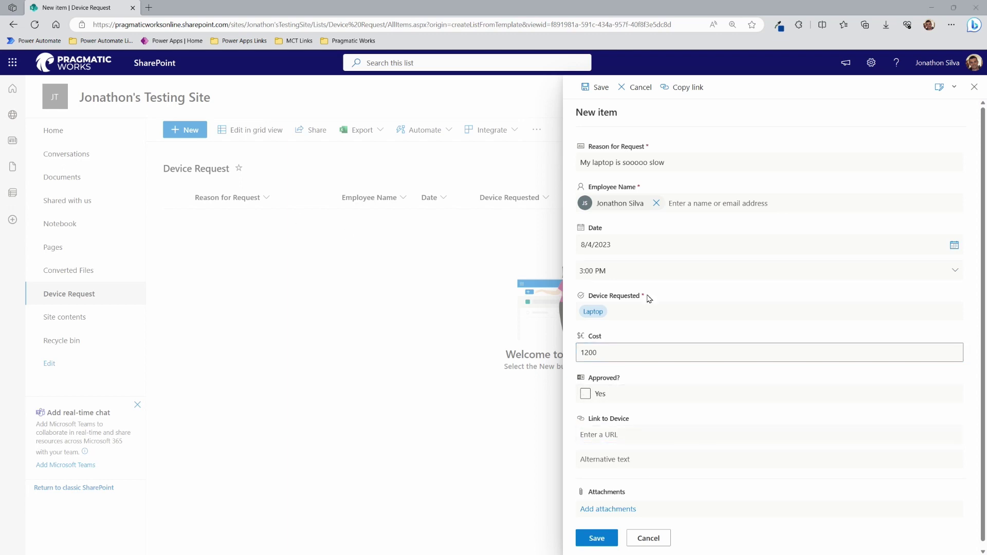
click(651, 434)
text(https://www.microsoft.com/en-us/store/configure/Surface-Laptop-5/8xn49v61s1bn?crosssellid=&selectedColor=9A9CA3)
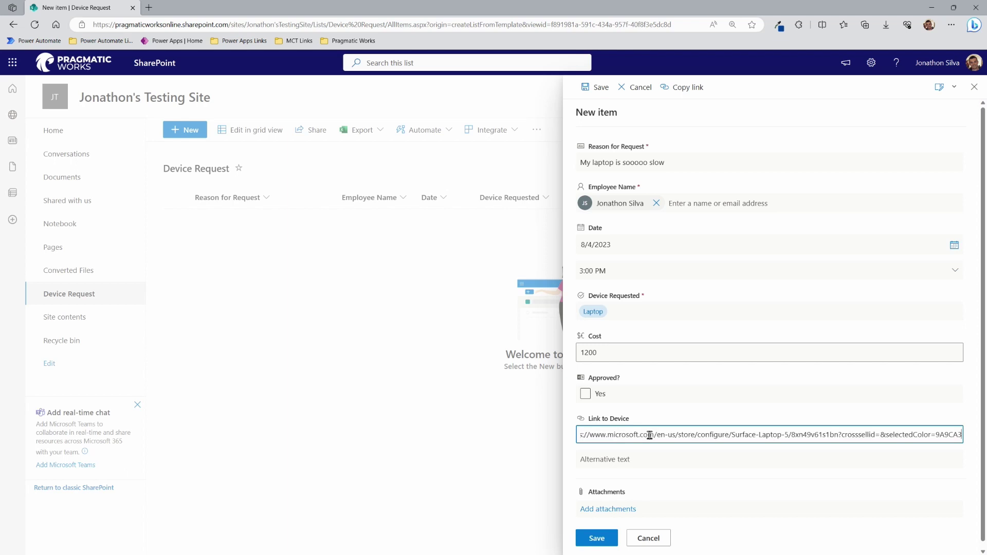
click(649, 459)
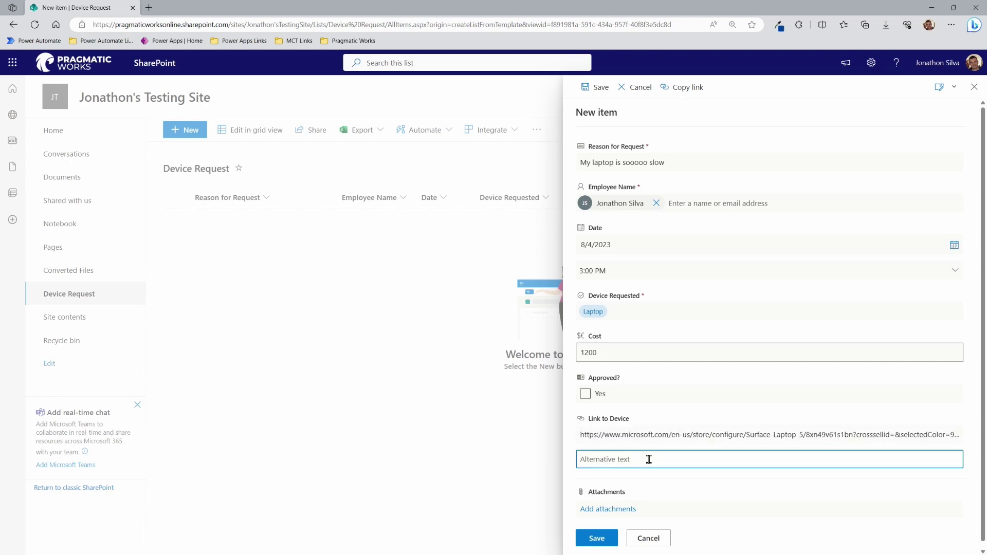
text(Suf)
scroll(663, 416, down, 1)
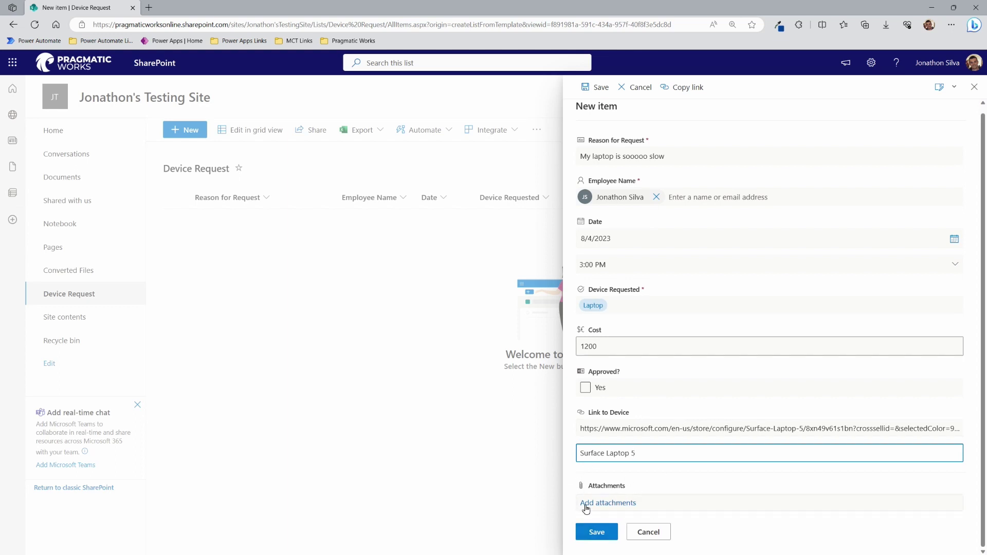
click(603, 535)
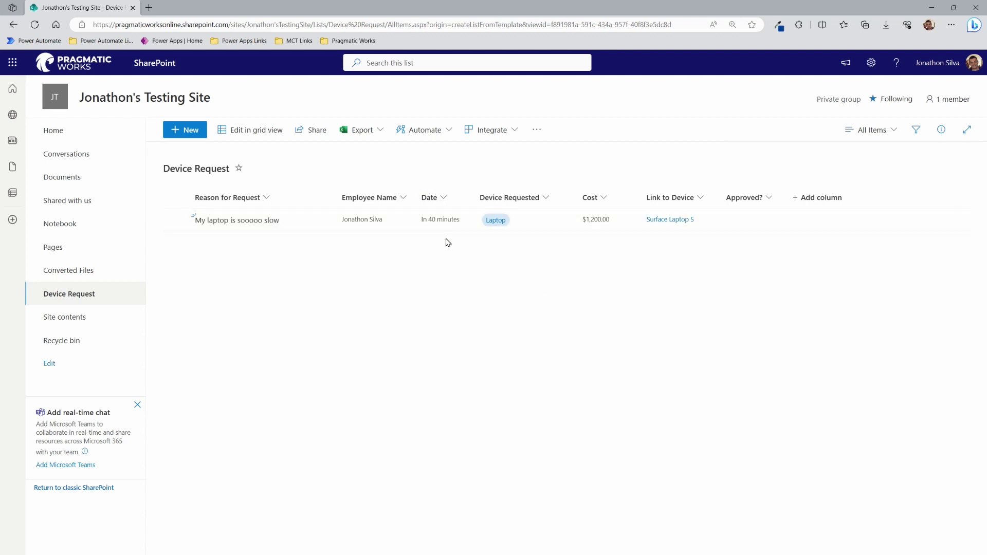
Open the laptop request's details, set its time to 1:00 AM and close the details
click(206, 225)
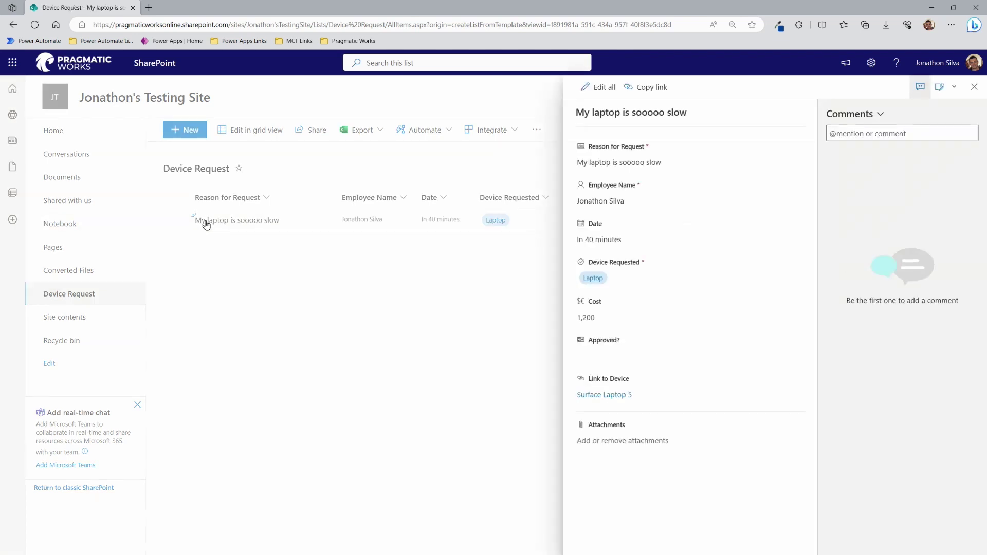
click(634, 241)
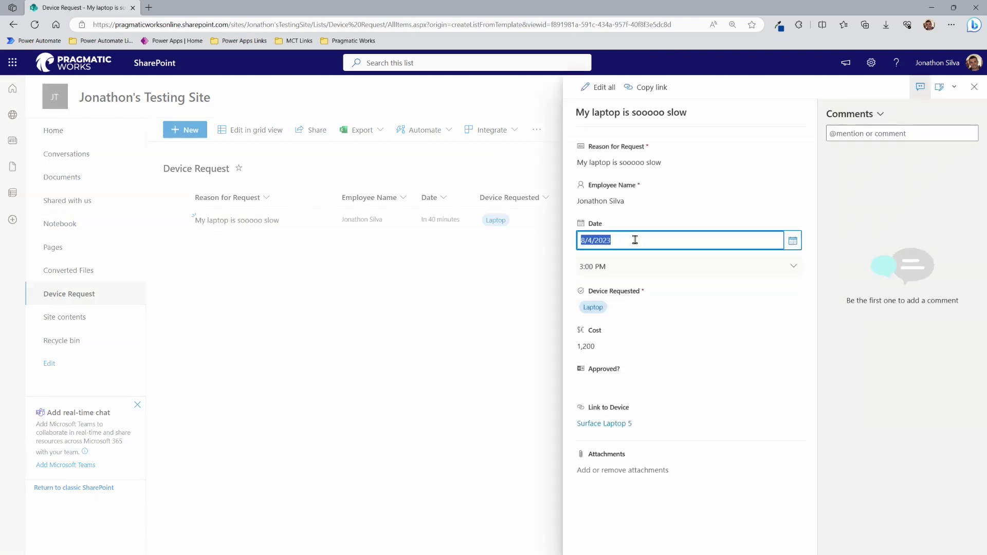
click(795, 268)
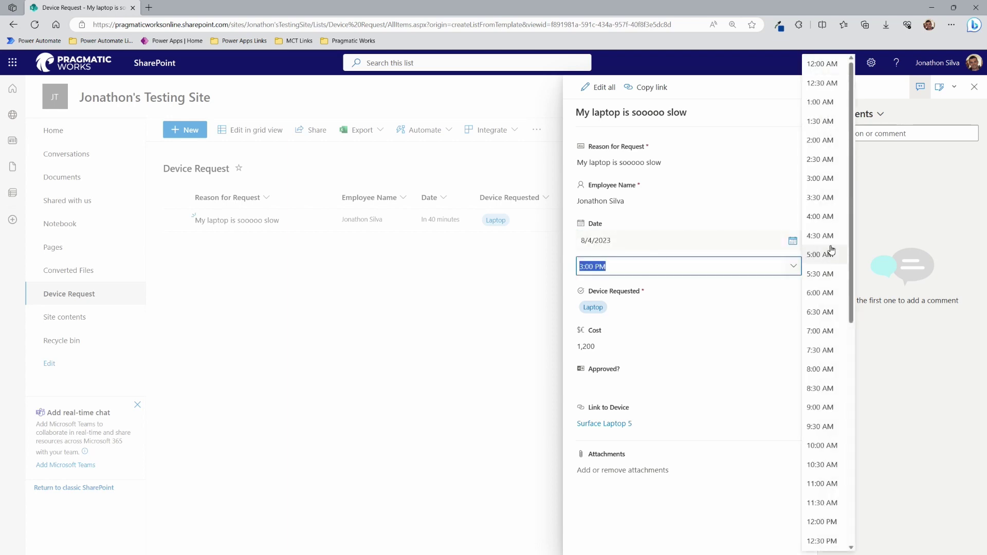
click(831, 122)
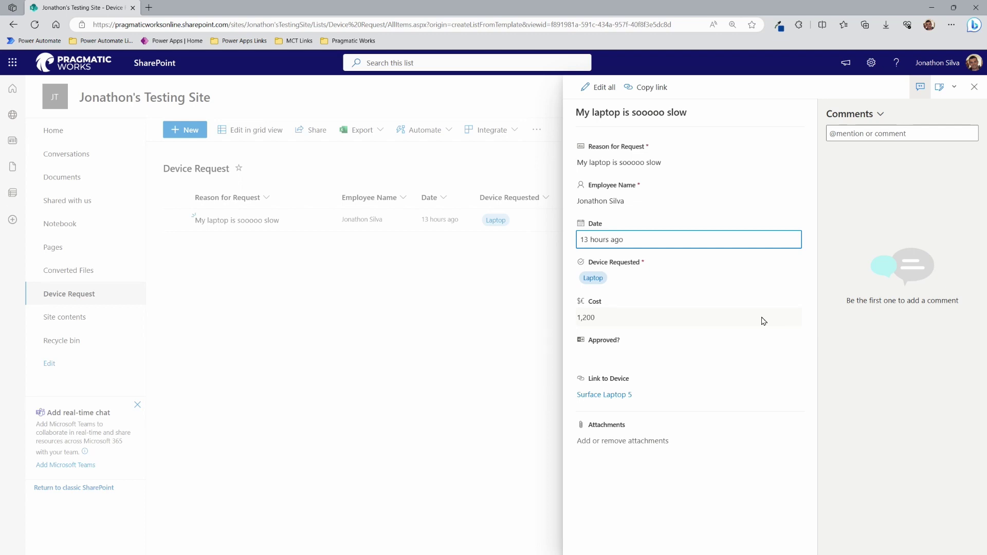
click(455, 302)
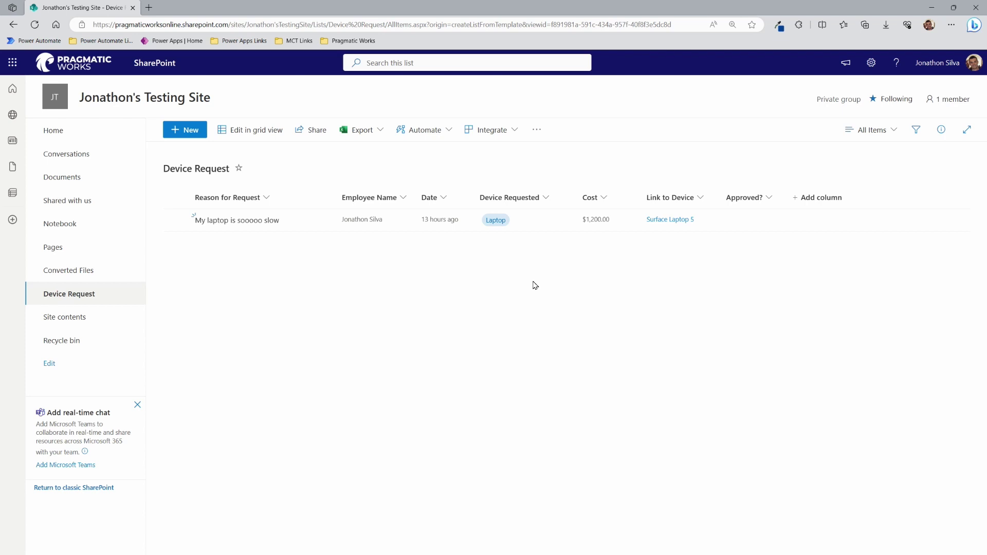
Set the laptop request's time to 8 AM in grid view, keeping the date 8/4/2023, and exit grid view
click(247, 131)
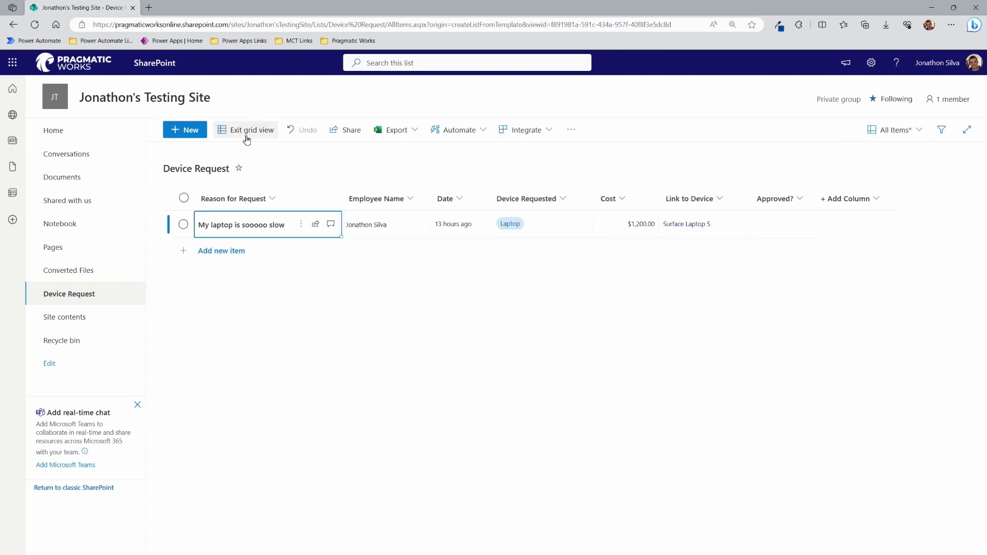
click(458, 227)
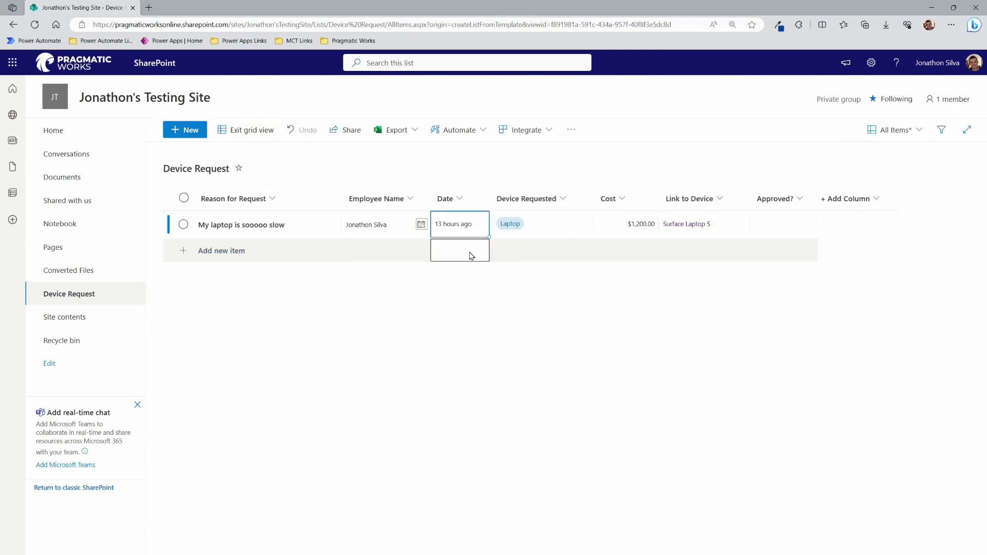
click(421, 226)
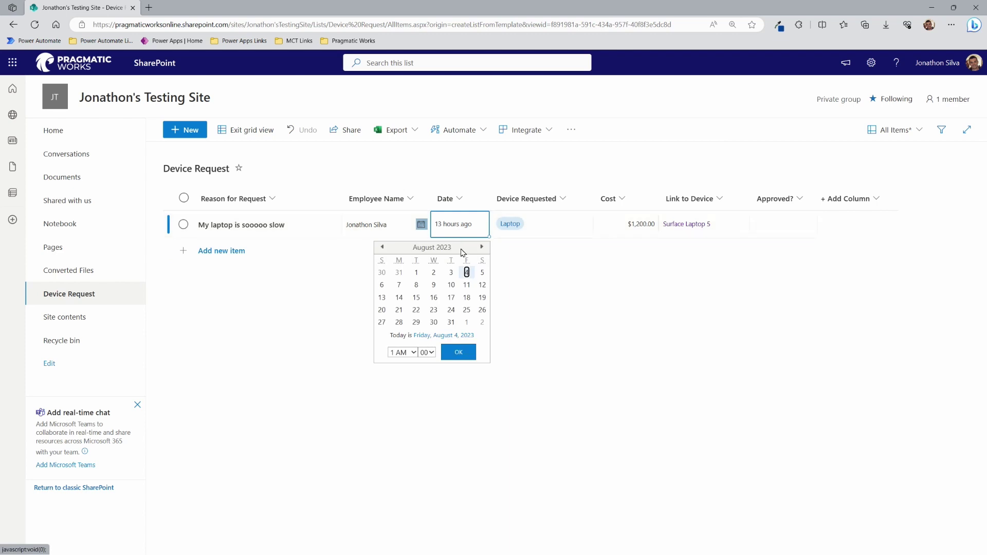
click(412, 352)
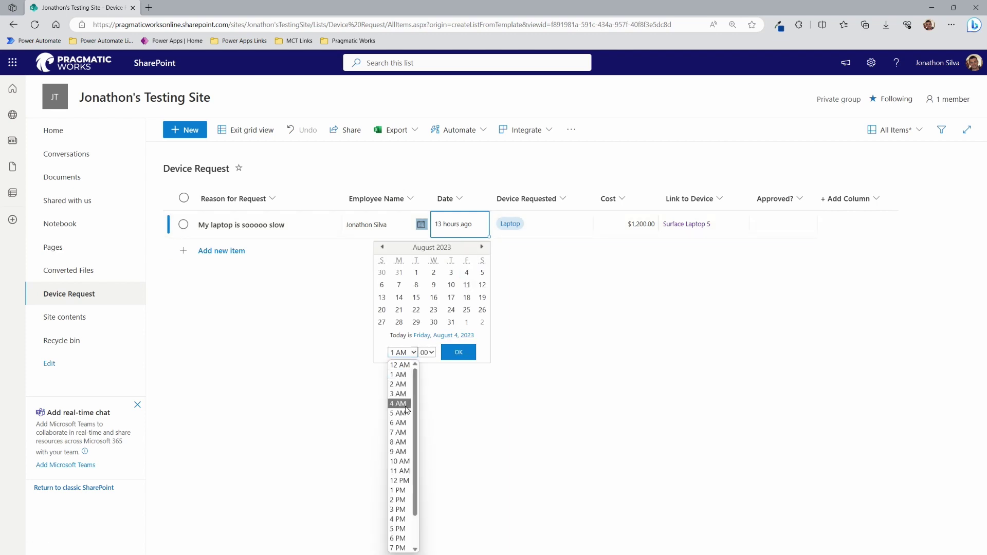
click(401, 442)
click(459, 354)
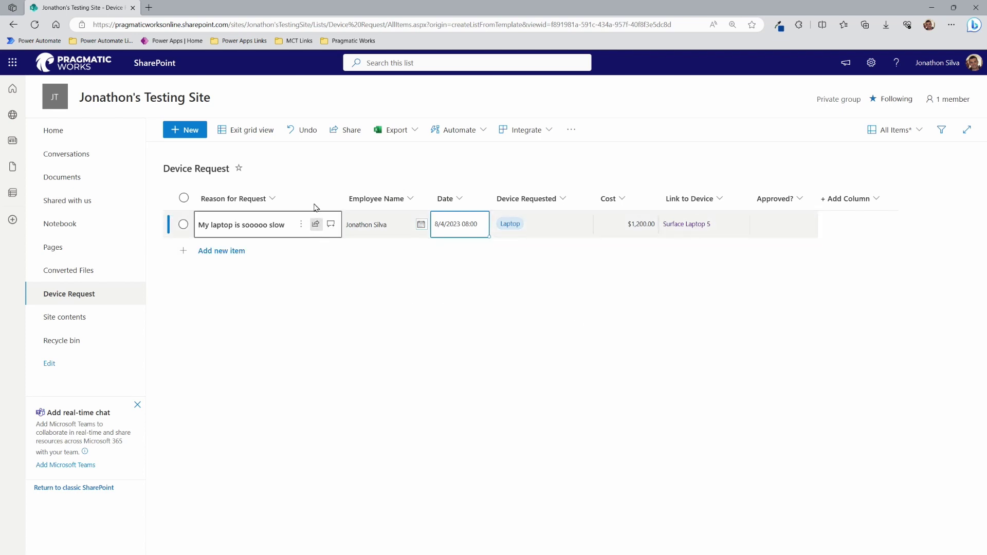
click(260, 135)
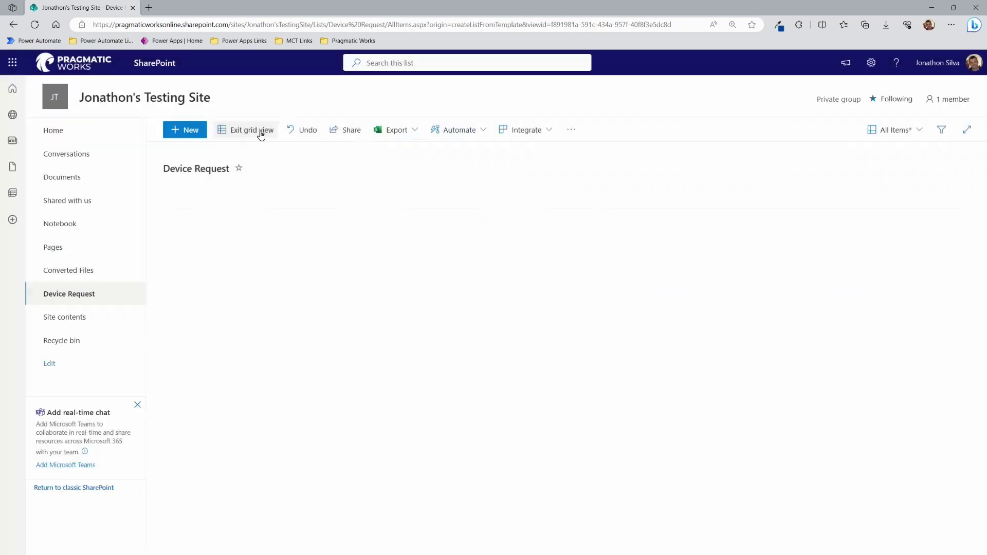